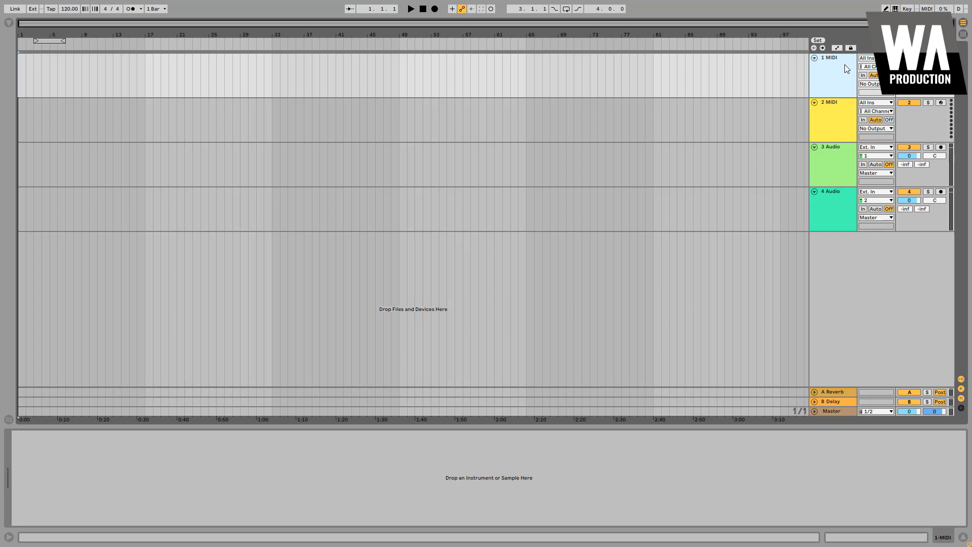
Search the browser's plug-ins for "seru" and load Serum_x64 onto the first MIDI track
left_click(8, 22)
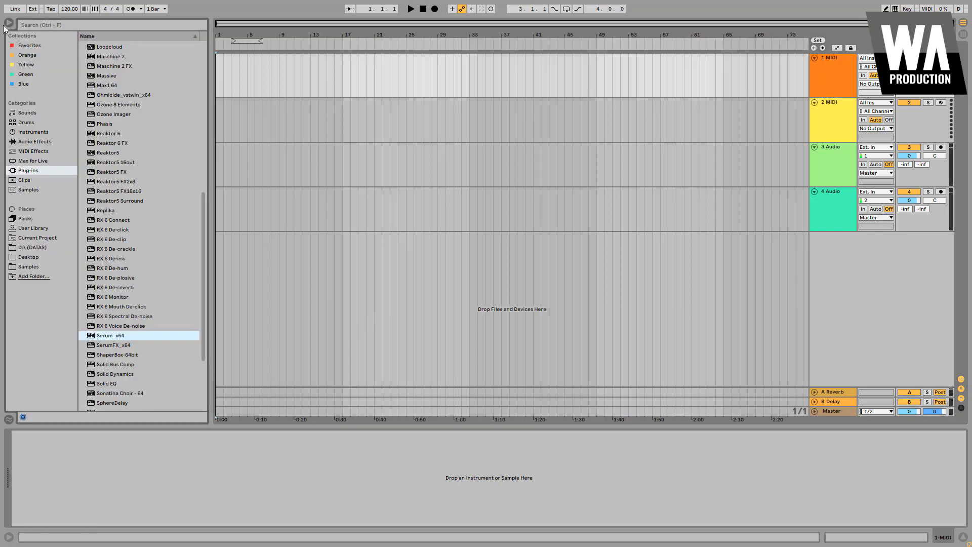
left_click(76, 23)
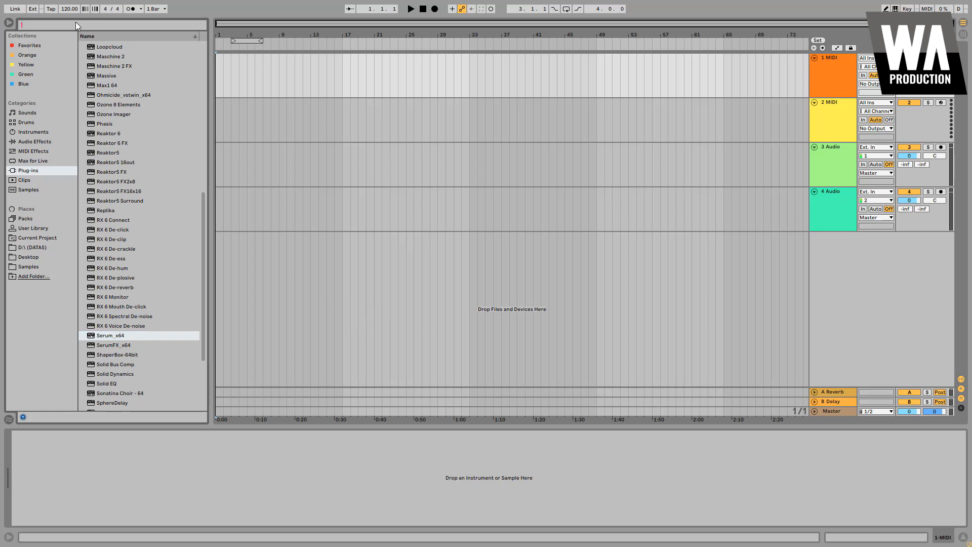
type("seru")
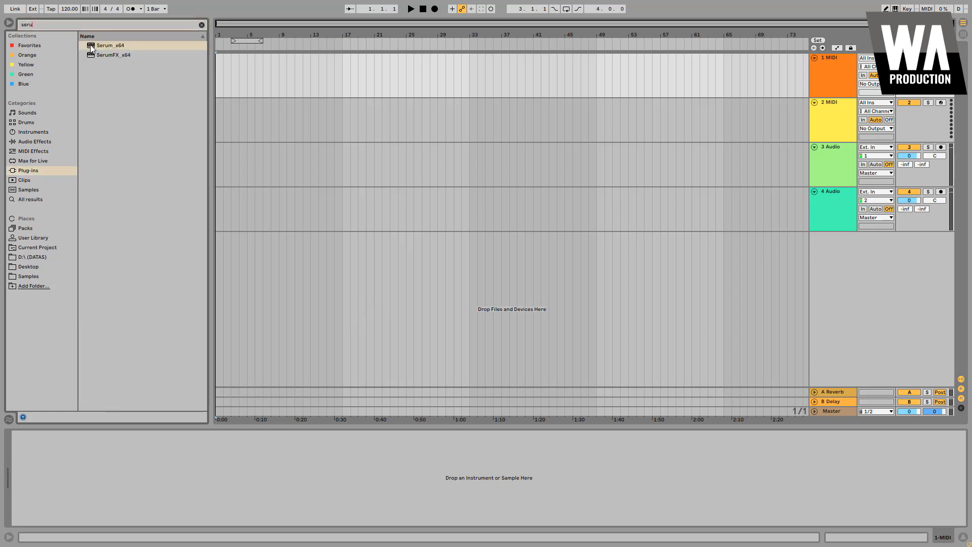
left_click(119, 42)
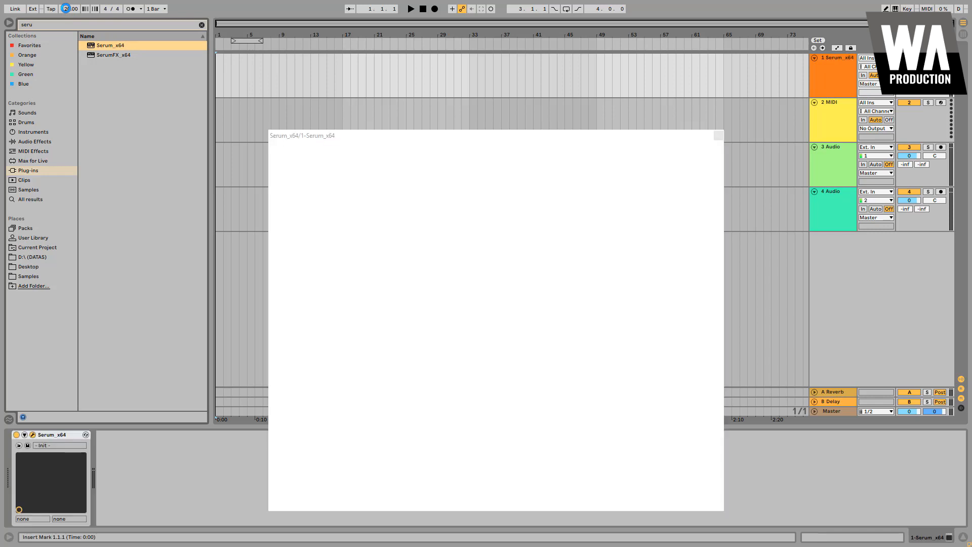
Set the project tempo to 130 BPM and move the four-bar loop to start at 1.1.1
left_click(62, 10)
type("130")
key("Return")
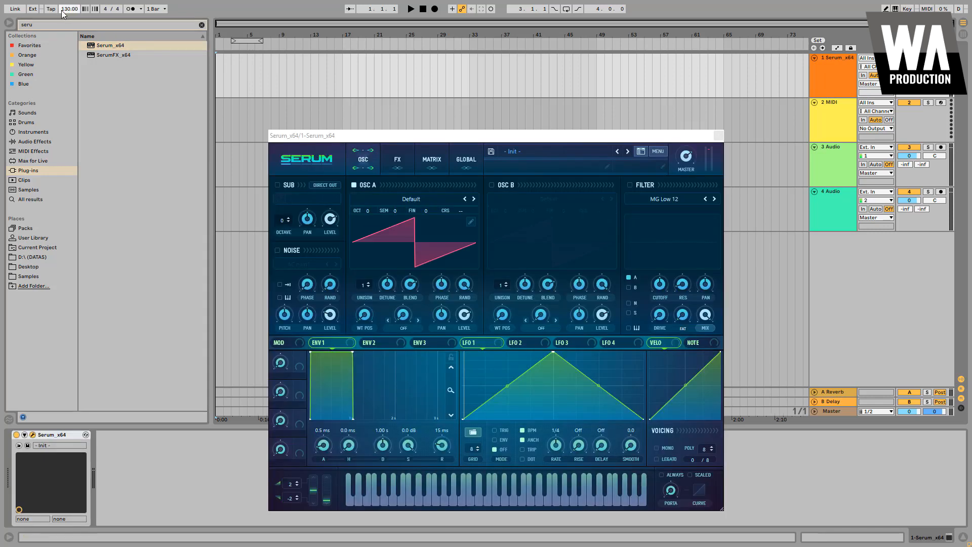
left_click_drag(245, 41, 172, 66)
Clear the browser search, and move and enlarge the Serum window to fill most of the screen height
left_click(202, 25)
left_click_drag(399, 138, 333, 19)
left_click_drag(656, 390, 835, 495)
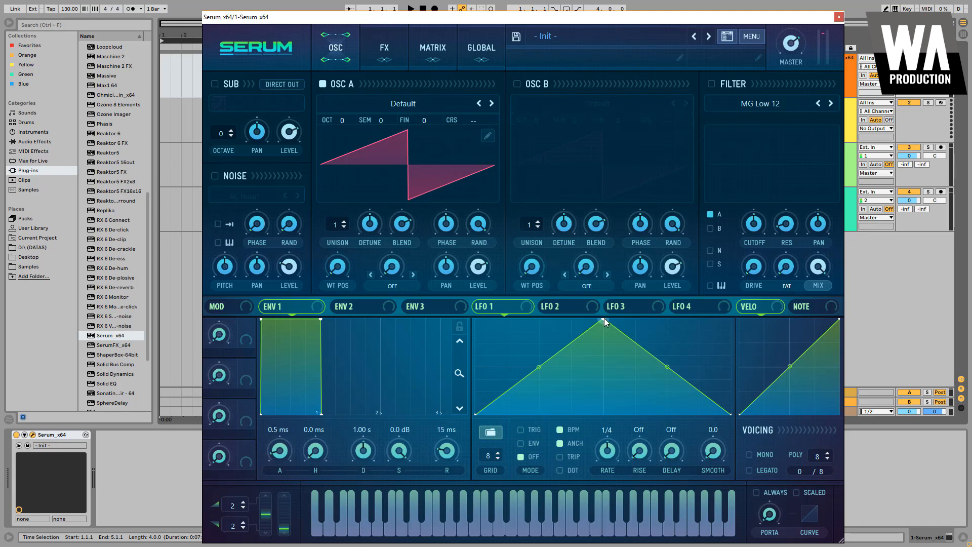
Reshape LFO 1 into a straight descending ramp at a 1/16 rate and load the Analog_BD_Sin wavetable in oscillator A
left_click_drag(604, 318, 476, 320)
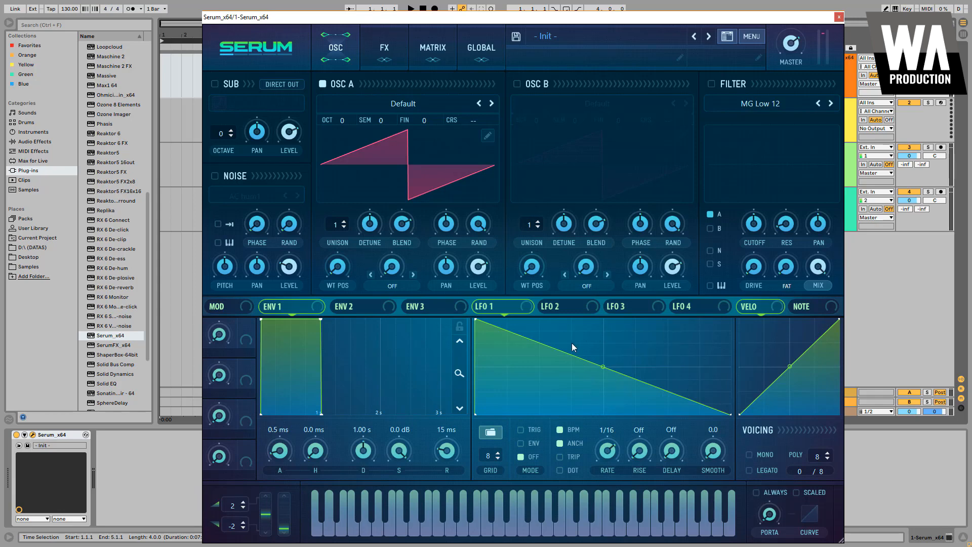
left_click(391, 103)
mouse_move(405, 129)
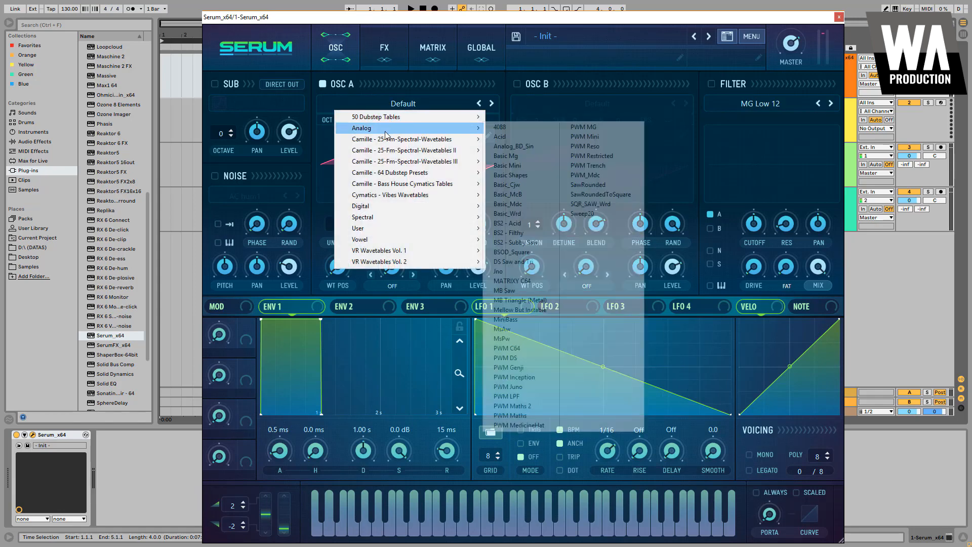
left_click(494, 147)
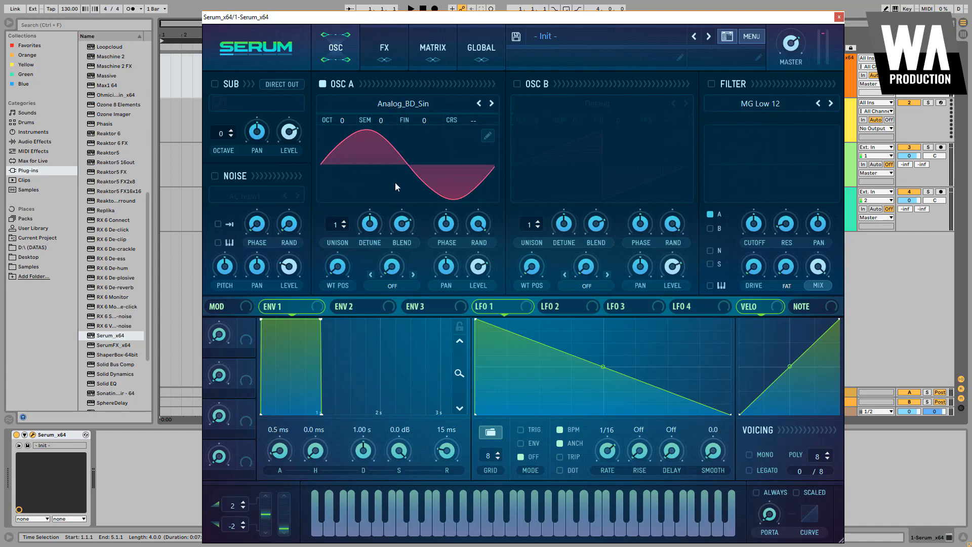
Preview oscillator A's wavetable positions in the 3D and 2D views and return to the first frame
left_click_drag(351, 266, 397, 163)
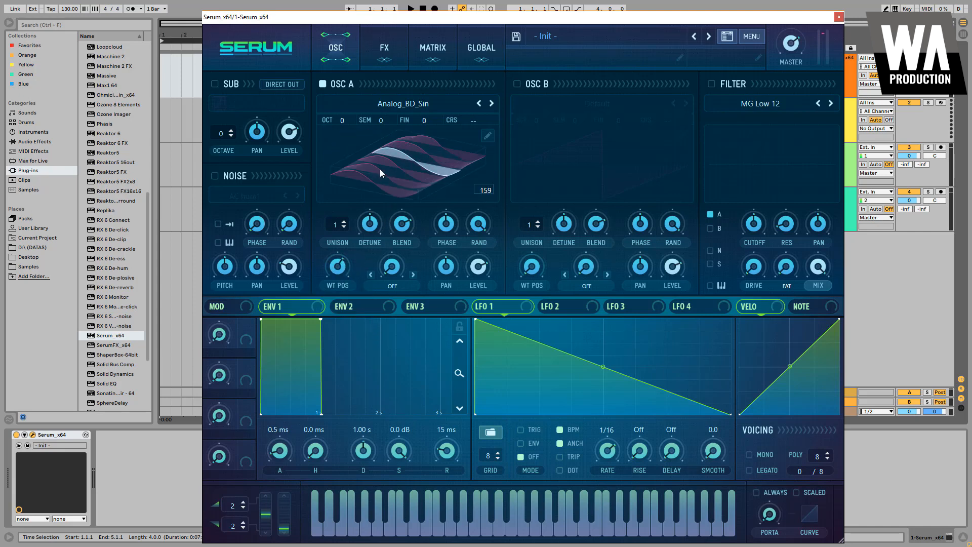
left_click(381, 167)
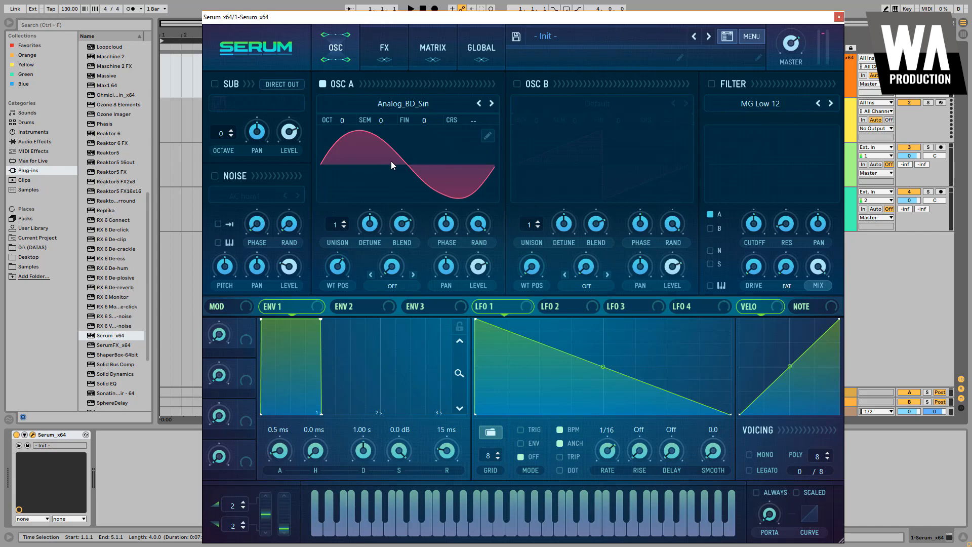
left_click_drag(348, 266, 349, 198)
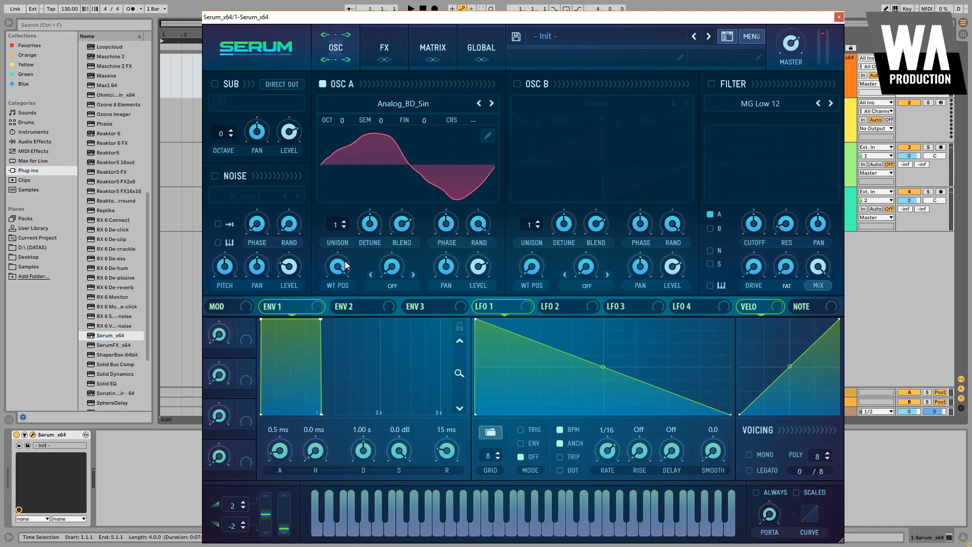
left_click_drag(346, 265, 382, 436)
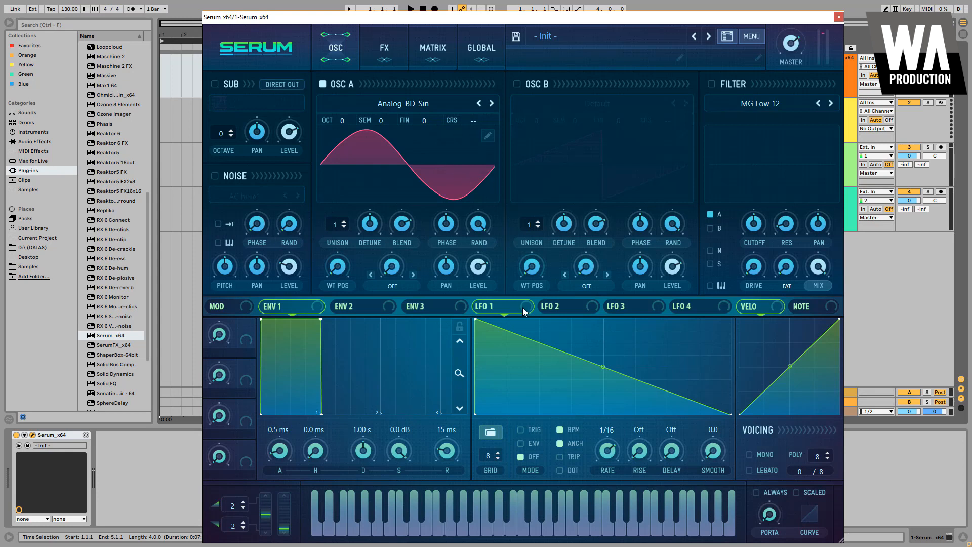
Assign LFO 1 to oscillator A's coarse pitch, in ENV mode with a 1/8 rate
left_click_drag(536, 308, 500, 7)
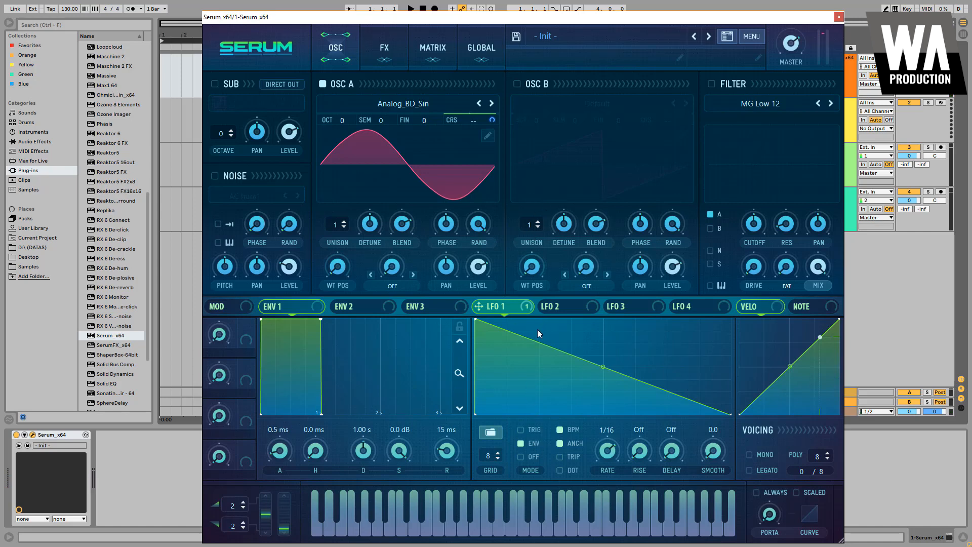
left_click_drag(609, 450, 609, 459)
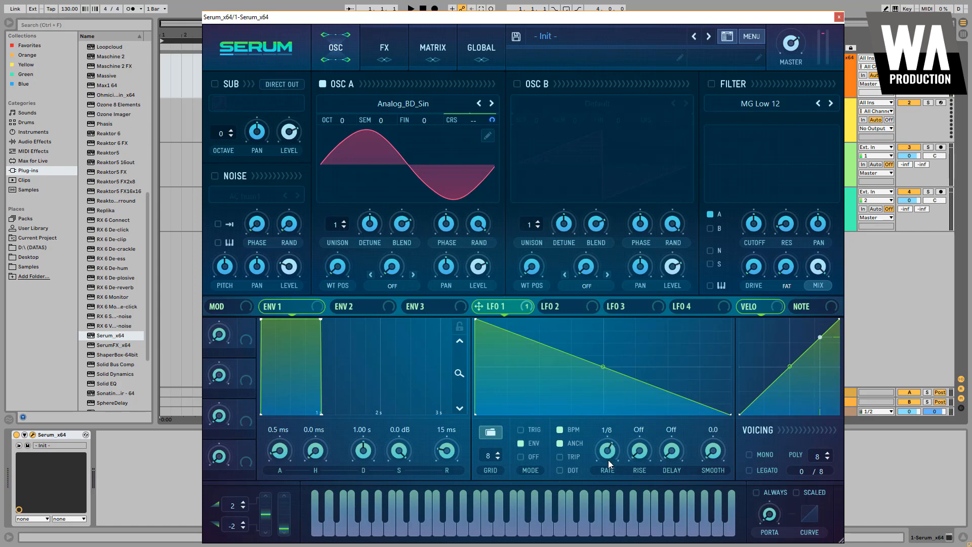
Add a point at half height about three-eighths across LFO 1 and raise the curve's end point to half height
double_click(546, 345)
left_click_drag(546, 345, 571, 365)
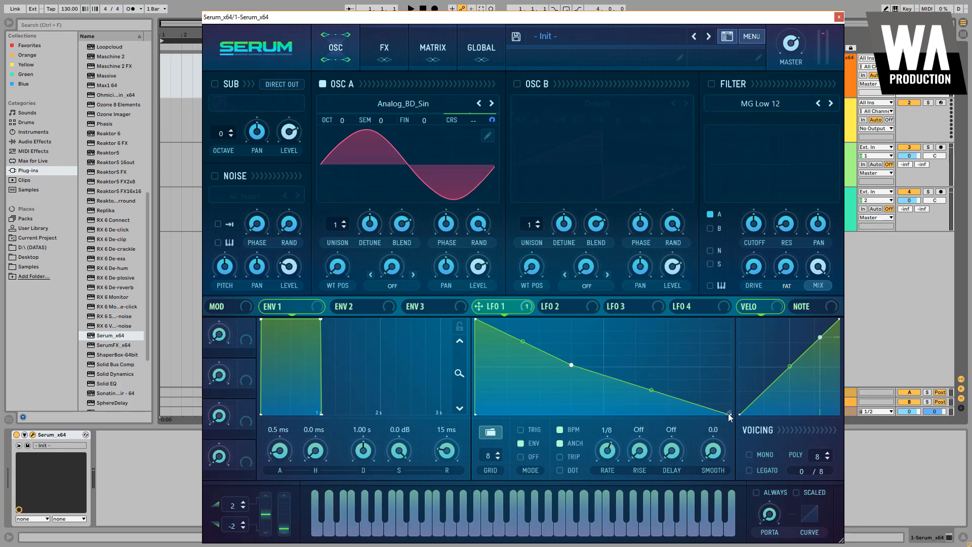
left_click_drag(729, 413, 732, 367)
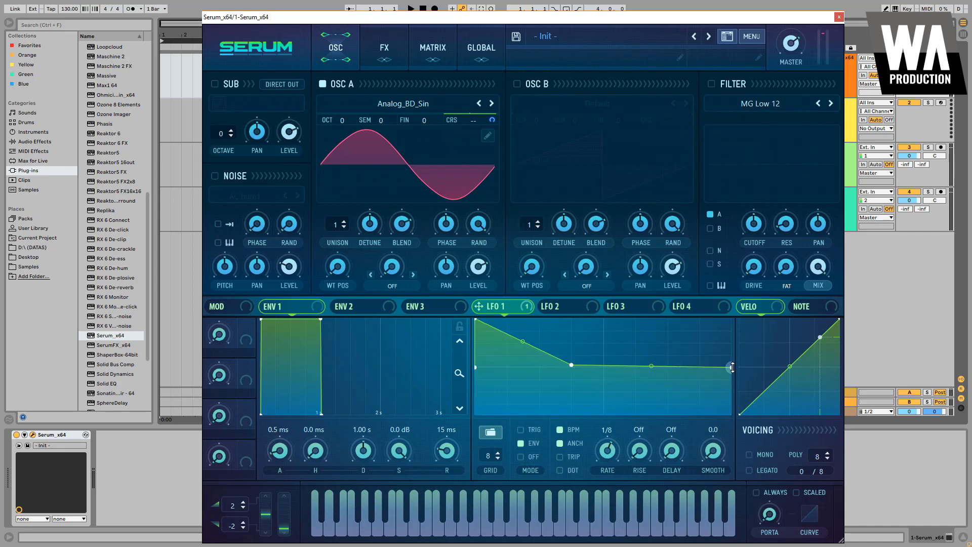
left_click_drag(571, 365, 571, 366)
Turn off pitch tracking for OSC A and OSC B in the global settings and audition several notes on Serum's keyboard
left_click(479, 50)
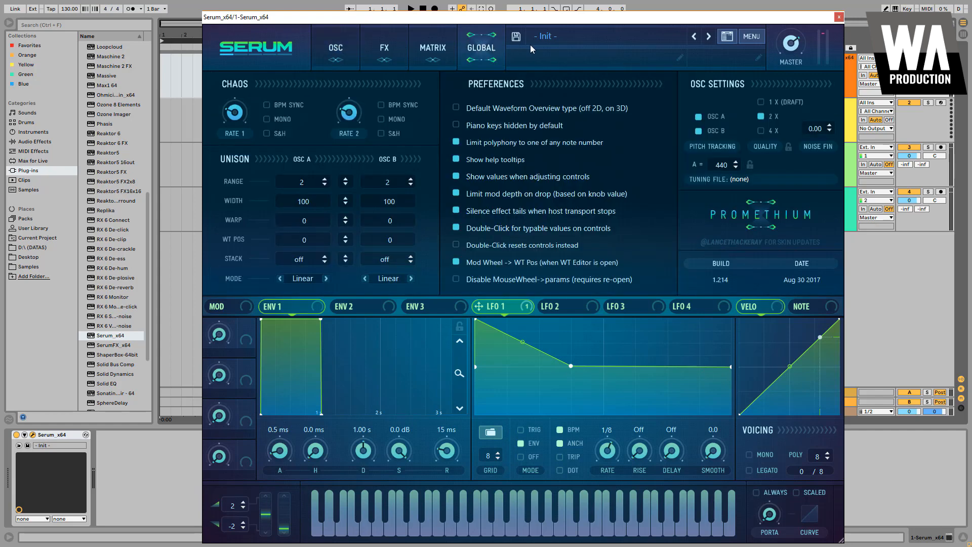
left_click(707, 117)
left_click(703, 130)
left_click_drag(458, 526, 566, 524)
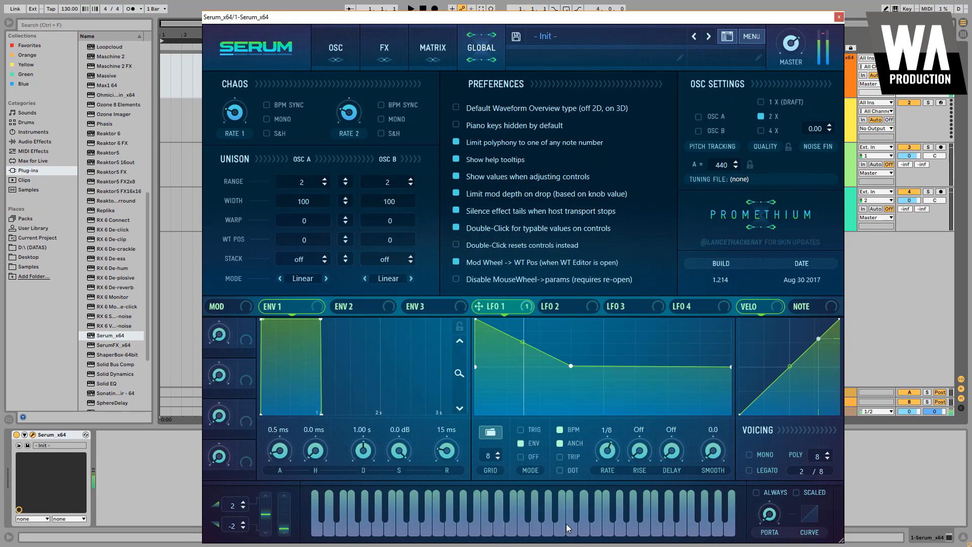
left_click(339, 526)
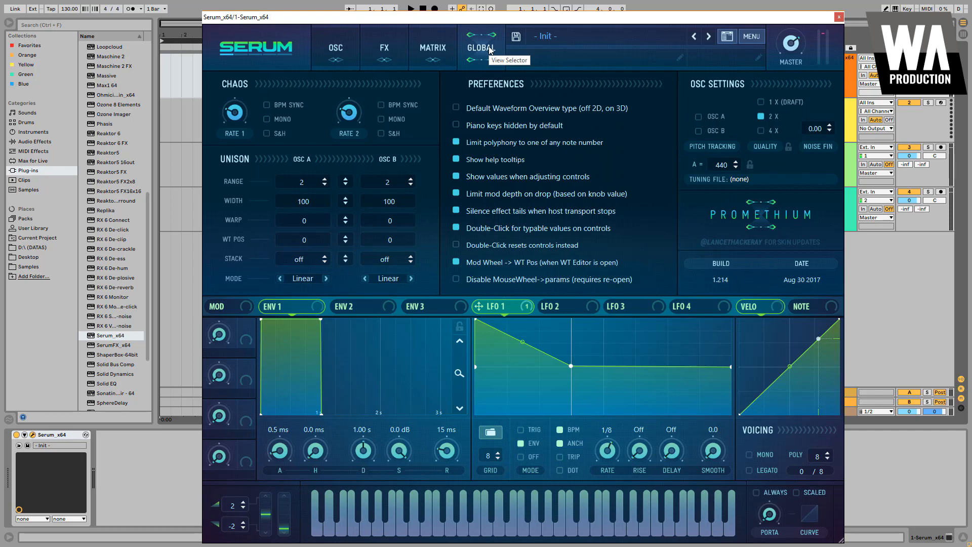
Raise oscillator A's octave to +2 and start playback
left_click(341, 48)
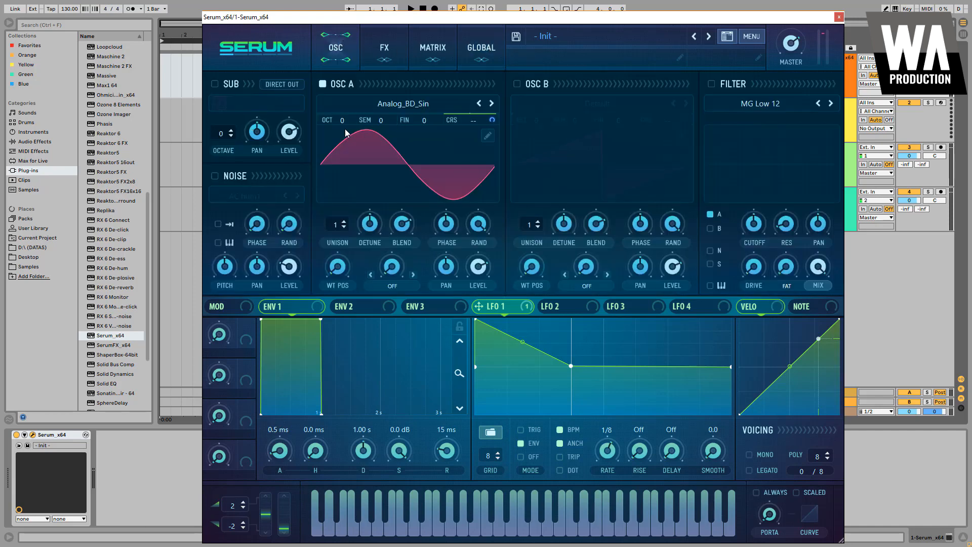
left_click_drag(343, 121, 353, 86)
key("space")
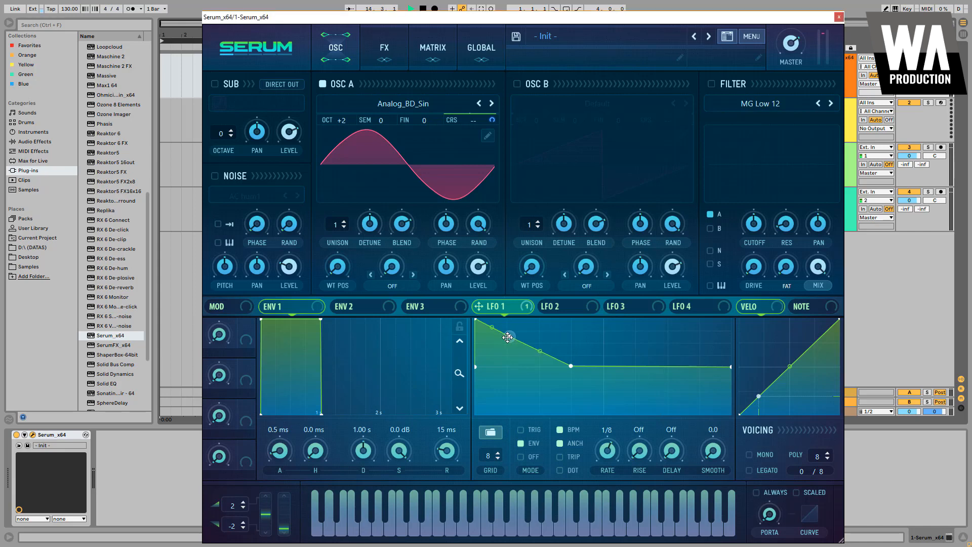
Add a point on LFO 1's falling slope about a quarter across, with sharply curved segments around it and the following point near the middle
double_click(506, 337)
left_click_drag(488, 331, 509, 385)
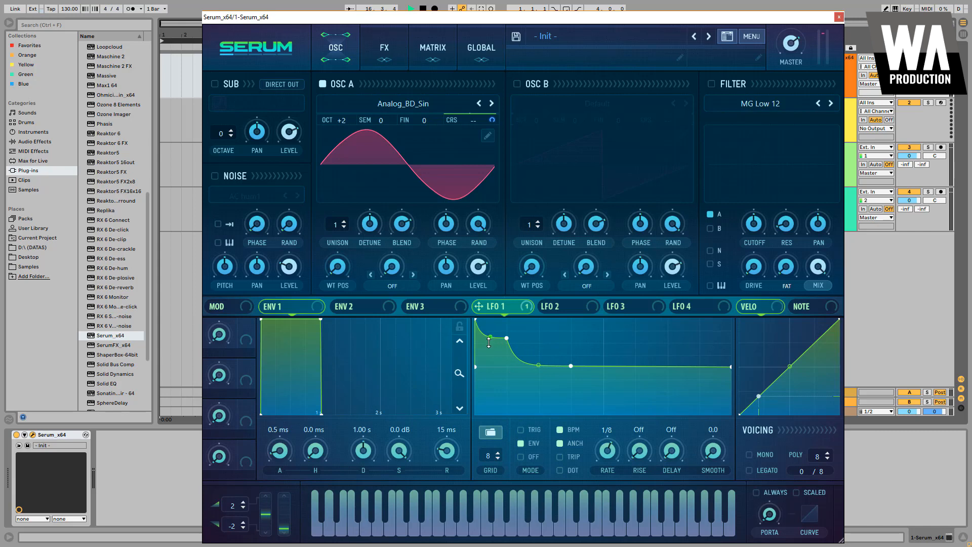
left_click_drag(490, 336, 488, 347)
left_click_drag(509, 339, 534, 339)
left_click_drag(571, 366, 596, 364)
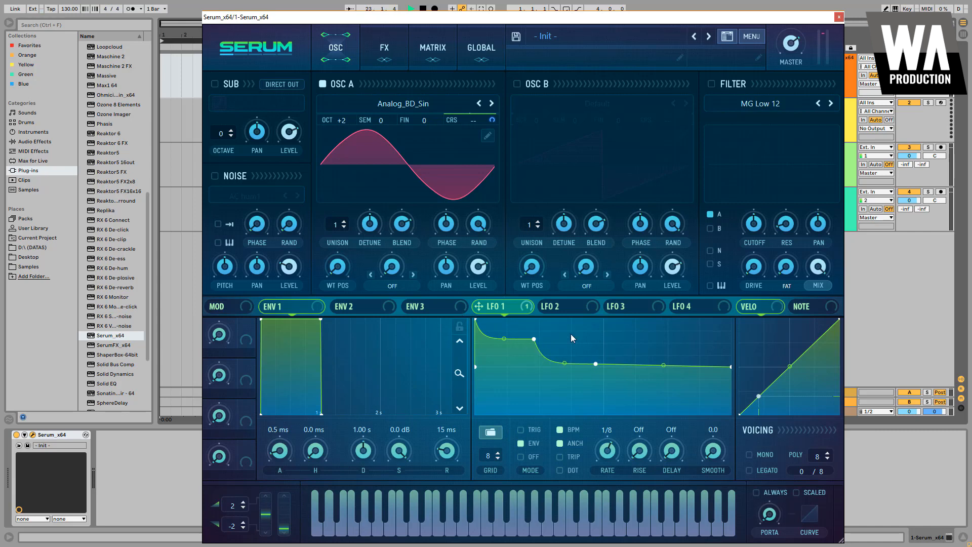
Fine-tune LFO 1's two inner points to about one-sixth across at two-thirds height and just over one-third across at half height
left_click_drag(596, 363, 603, 367)
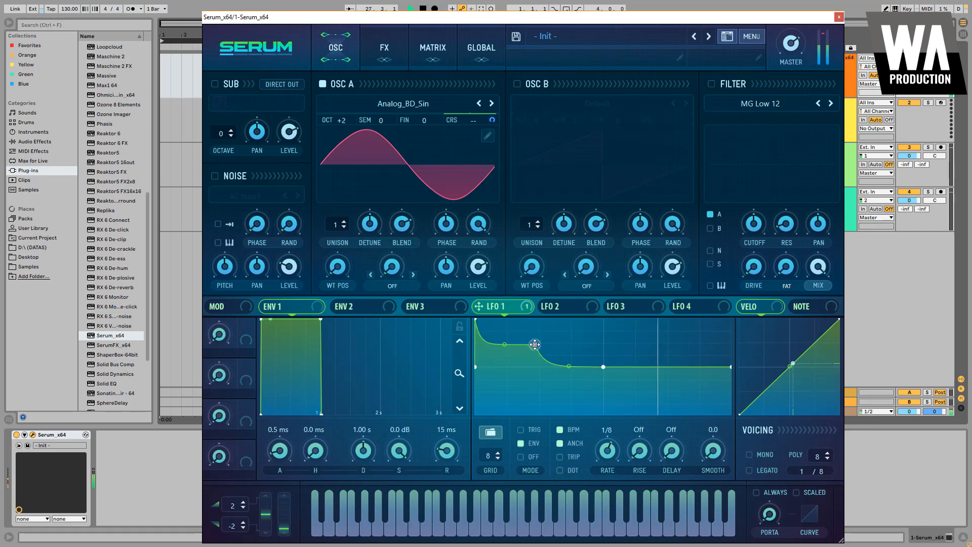
left_click_drag(534, 340, 562, 343)
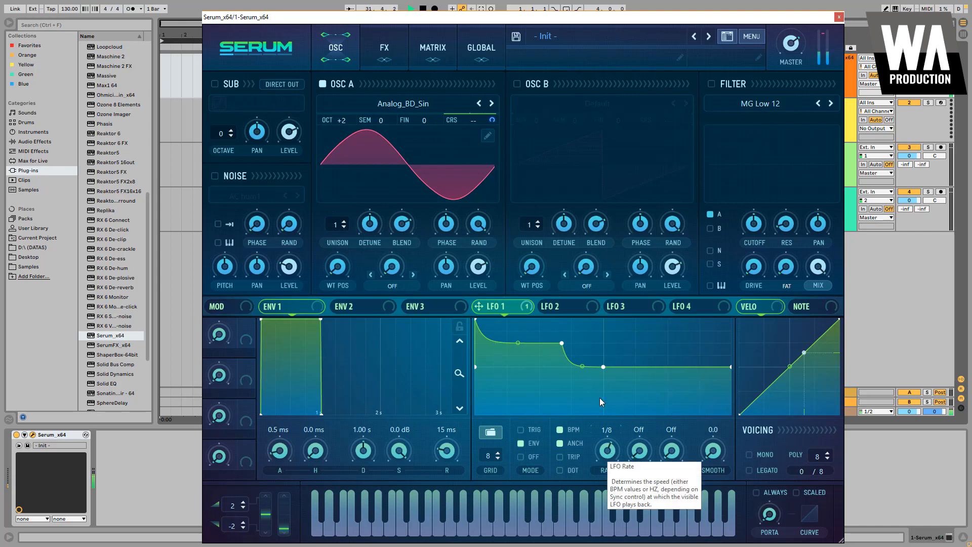
left_click_drag(561, 343, 529, 345)
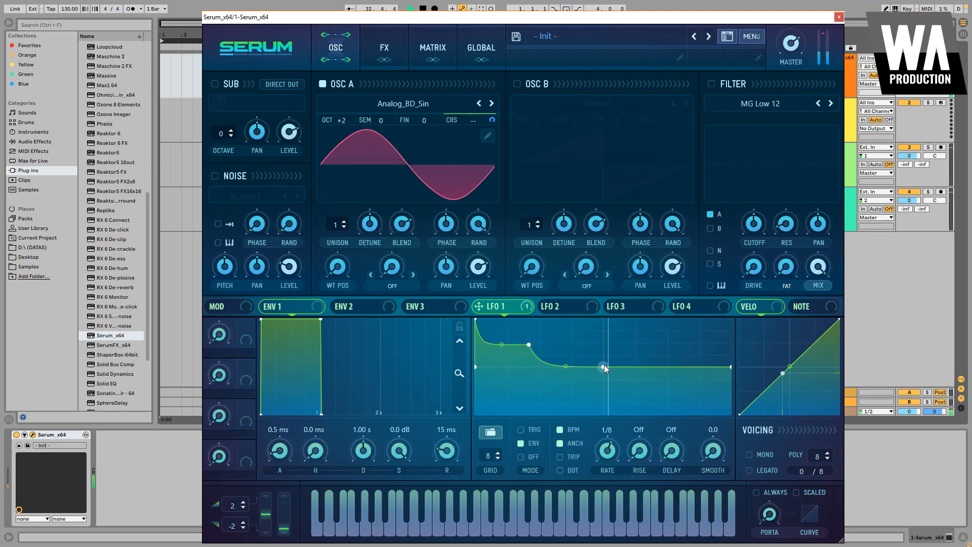
left_click_drag(603, 366, 517, 346)
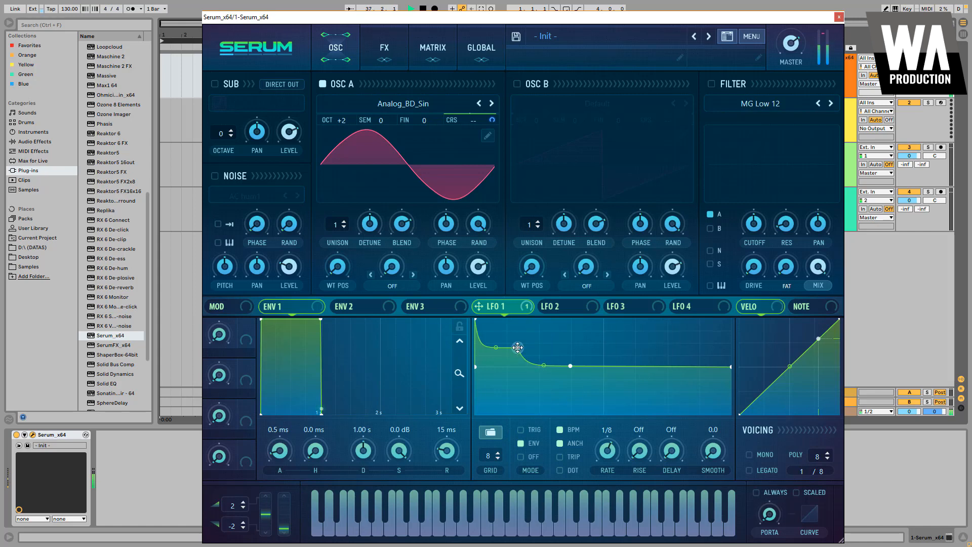
left_click_drag(519, 346, 519, 349)
left_click_drag(570, 366, 585, 365)
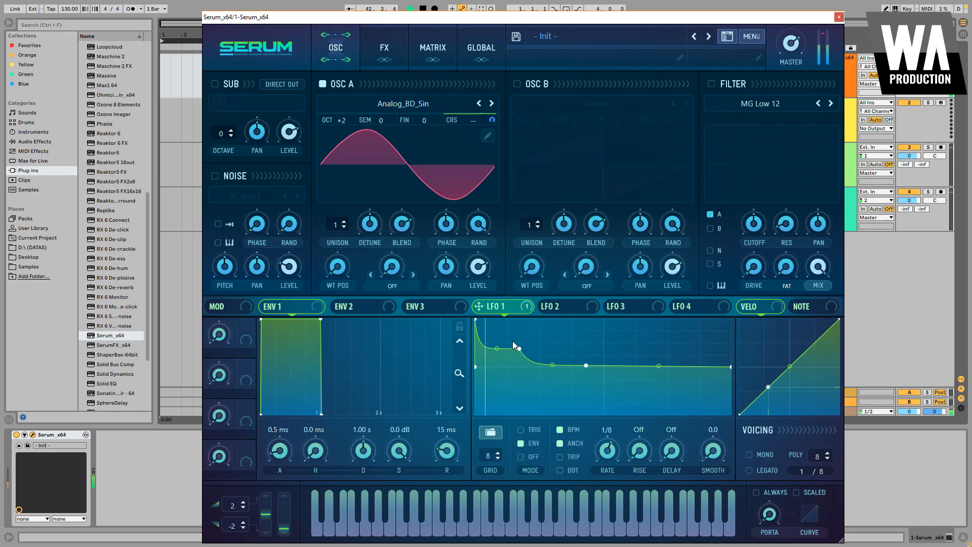
left_click_drag(522, 347, 520, 349)
left_click_drag(585, 365, 568, 365)
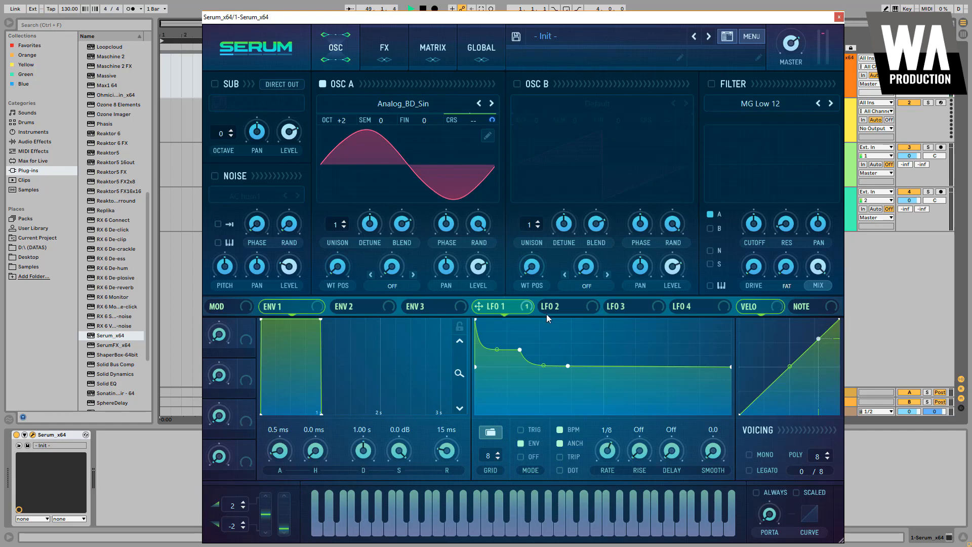
Set oscillator A's warp mode to Bend + and raise the warp amount slightly
left_click(393, 286)
left_click(393, 285)
left_click(394, 286)
left_click(405, 84)
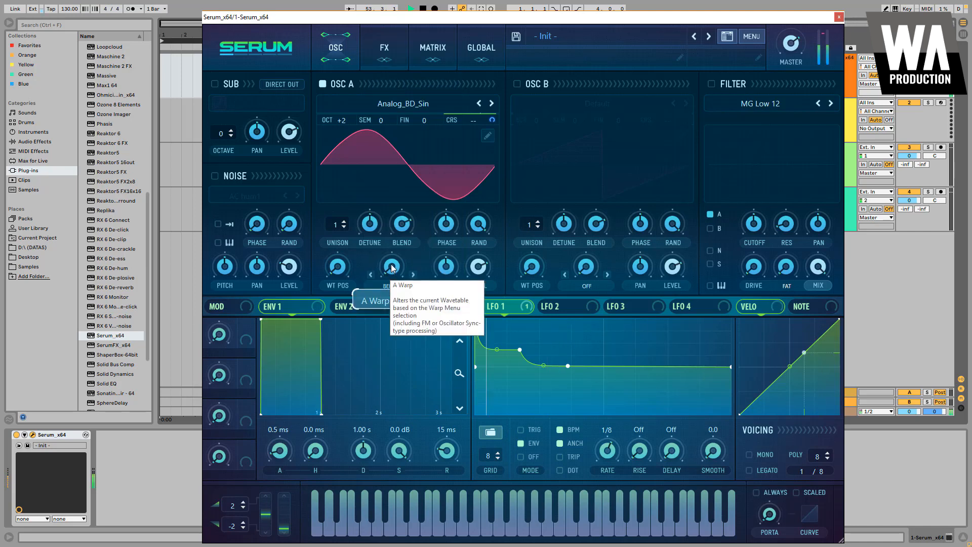
left_click_drag(390, 271, 430, 427)
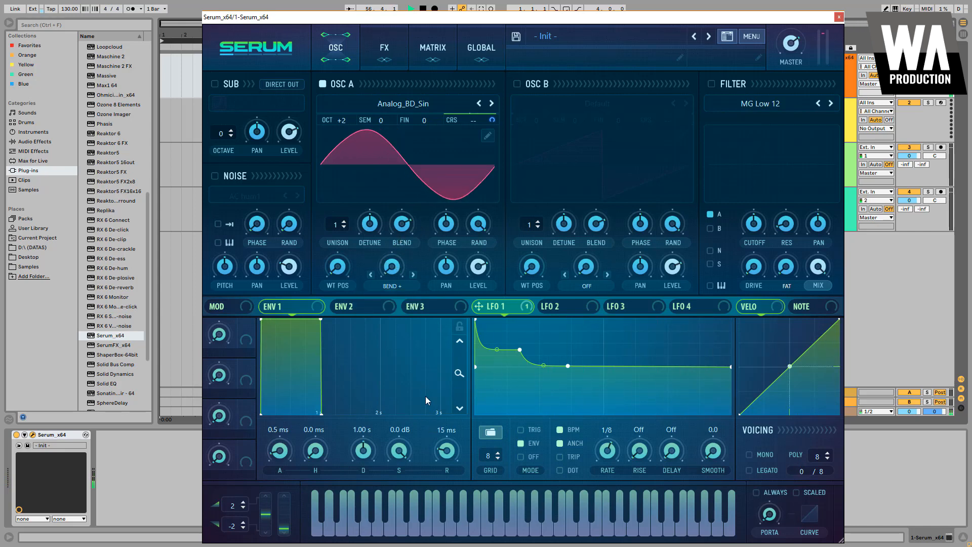
left_click_drag(396, 269, 397, 256)
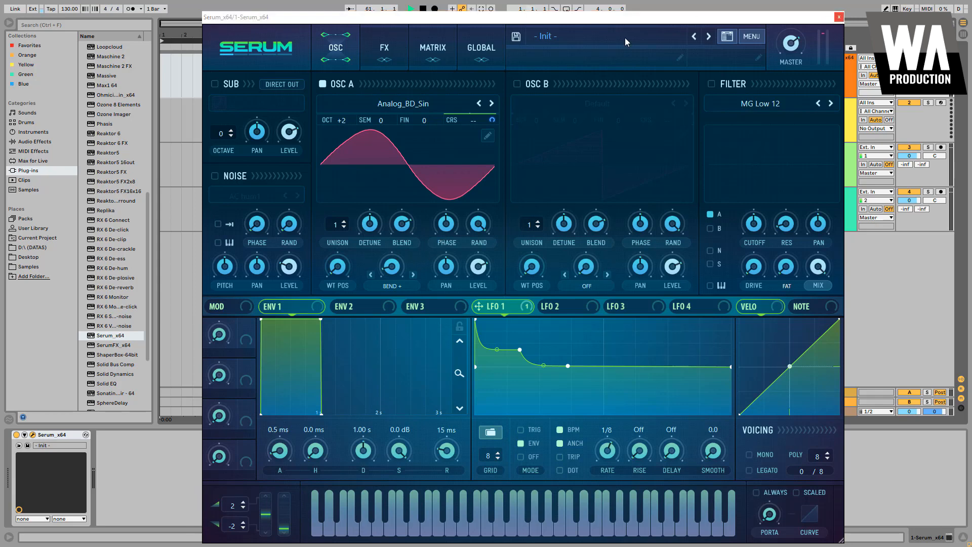
Close the Serum window and insert a one-beat MIDI clip at 1.1.1 on the Serum track
left_click(839, 17)
left_click(172, 59)
left_click(165, 40)
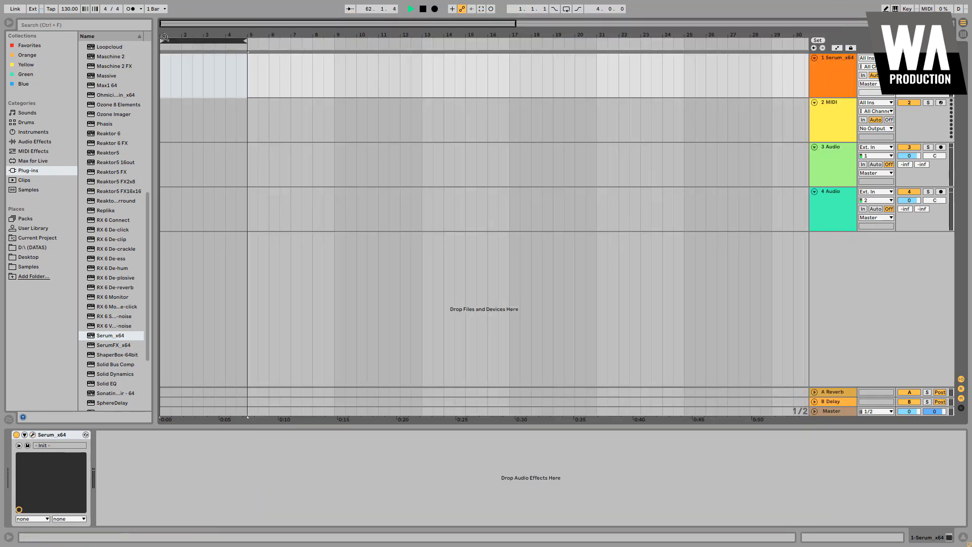
left_click_drag(163, 35, 160, 65)
key("ctrl+shift+m")
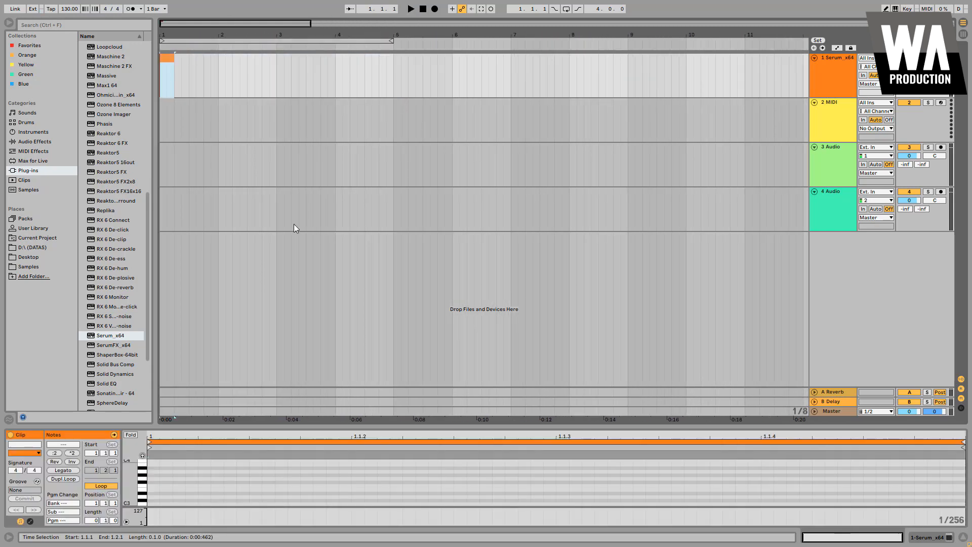
Enlarge the clip's note editor and add a C3 note from the clip start, lengthened to end shortly before 1.1.3
left_click_drag(284, 430, 296, 211)
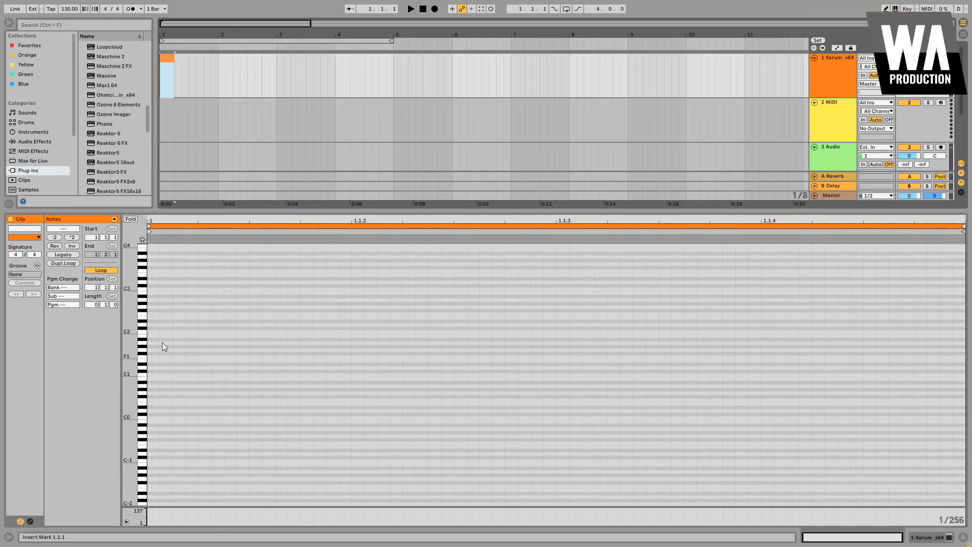
left_click_drag(131, 319, 169, 383)
double_click(208, 331)
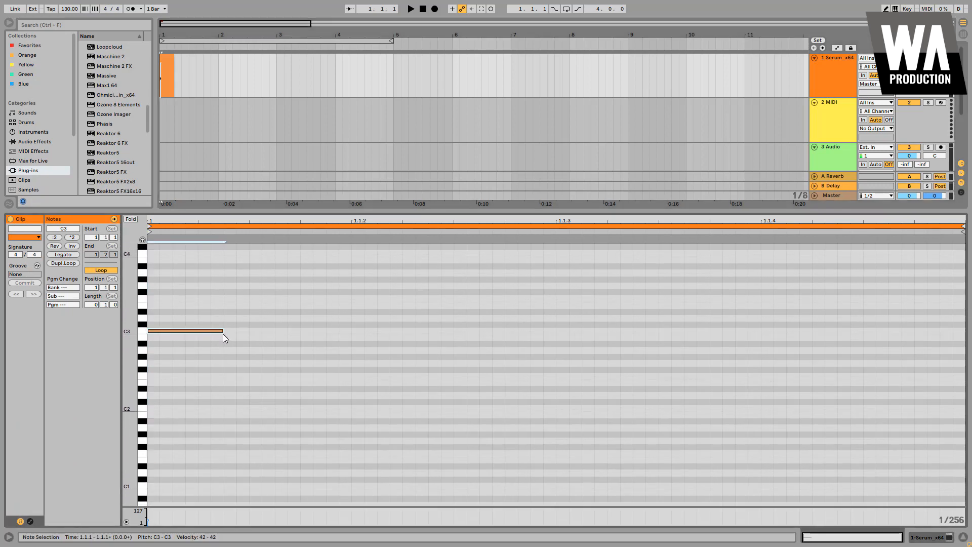
left_click_drag(226, 332, 531, 365)
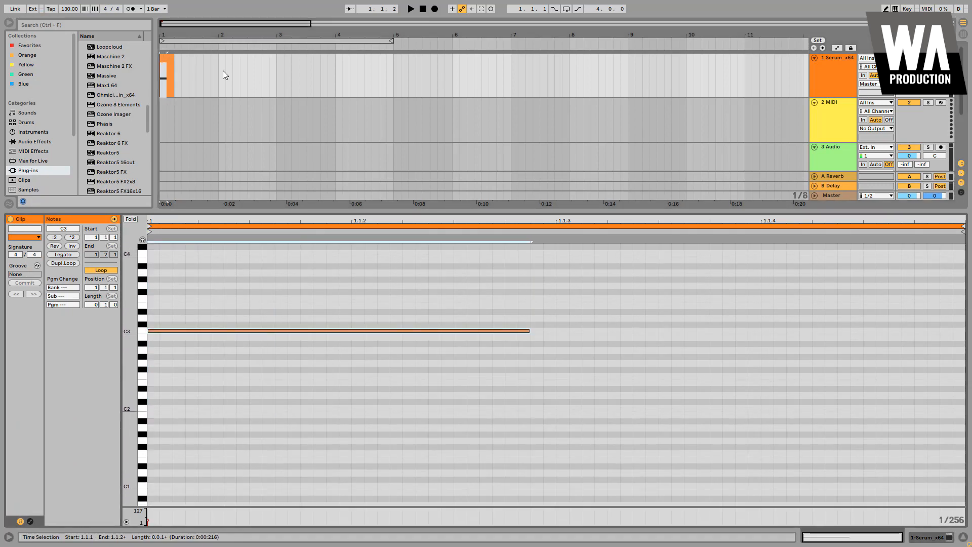
Extend the looped kick clip to the start of bar 5 and play the four bars with arrangement looping enabled
left_click_drag(172, 56, 400, 57)
left_click(566, 9)
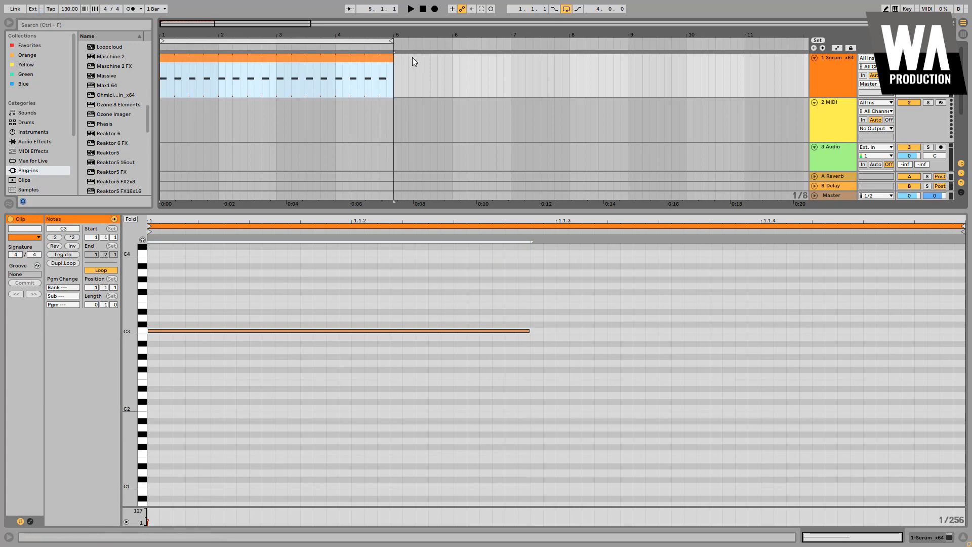
left_click_drag(178, 37, 178, 61)
left_click(206, 40)
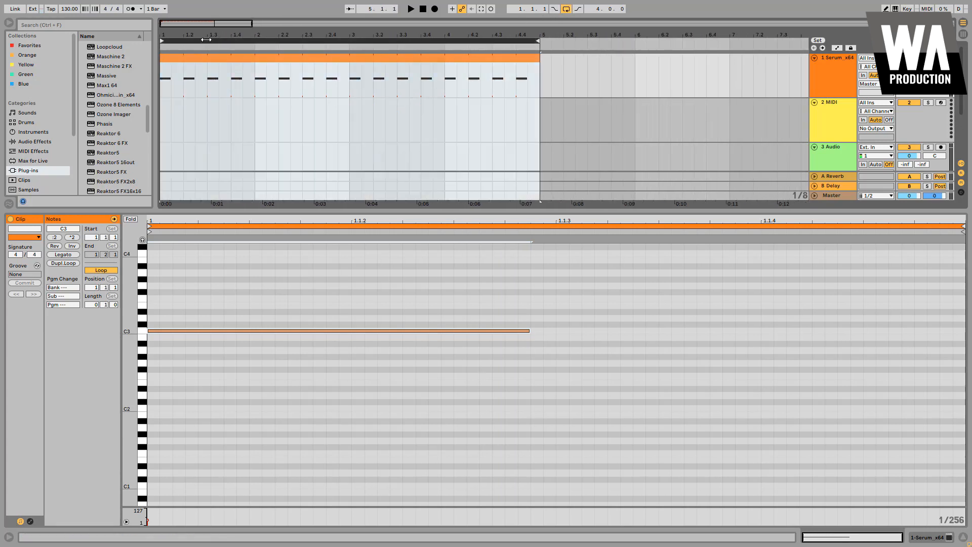
key("space")
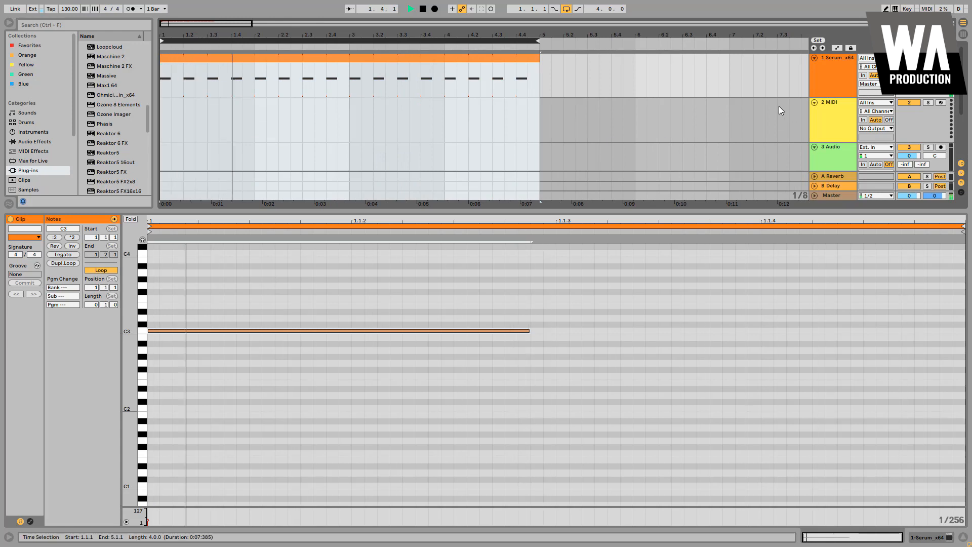
Reopen the Serum instrument window from the Serum track's device and audition the kick
double_click(831, 65)
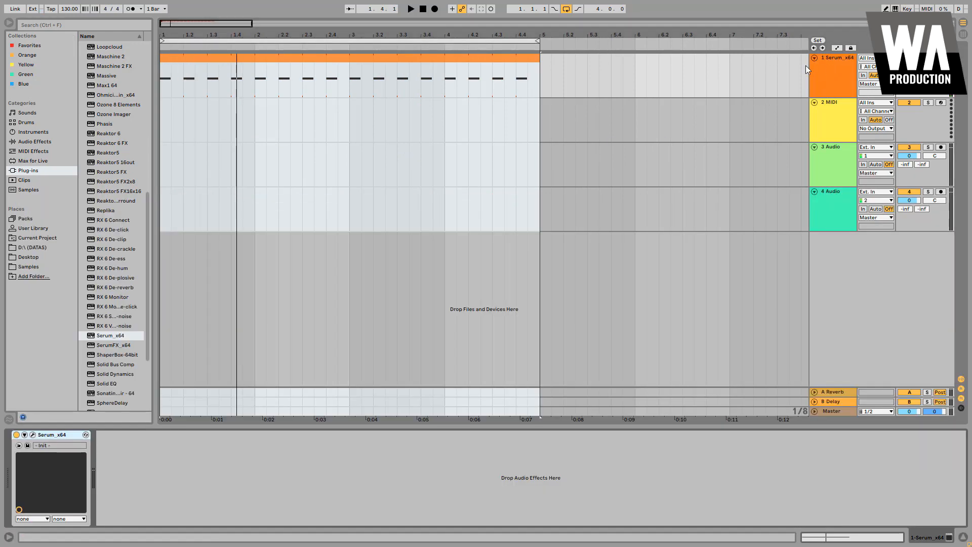
left_click(33, 435)
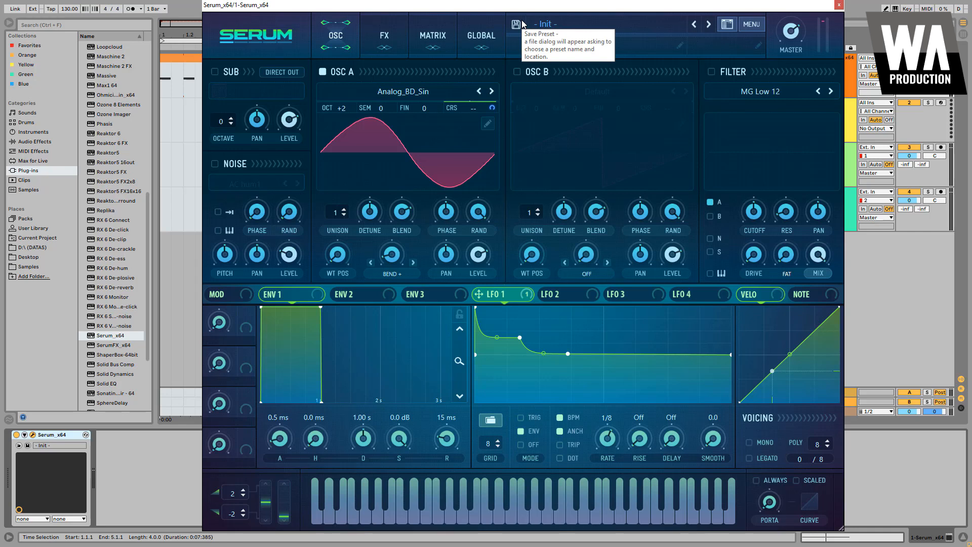
key("space")
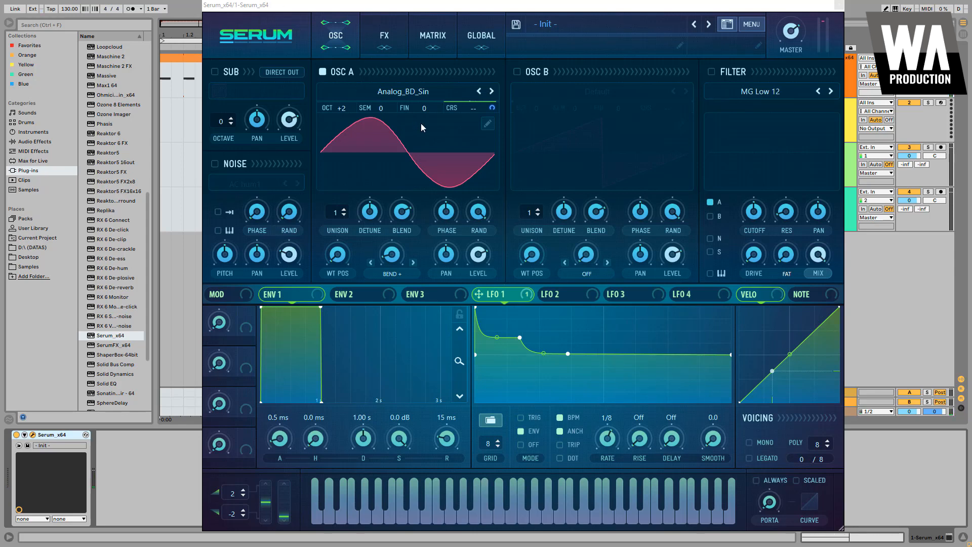
Try different start phases on oscillator A and listen to the kick
mouse_move(480, 216)
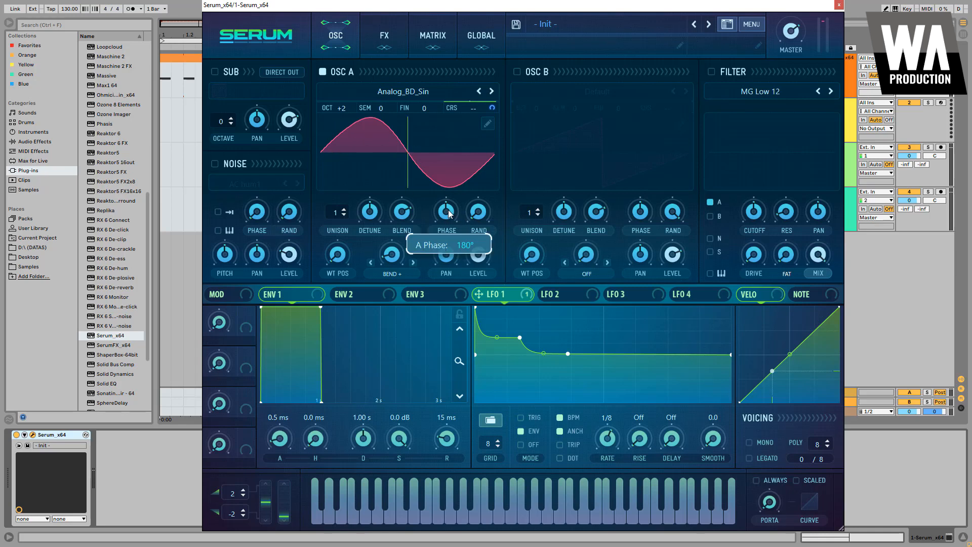
mouse_move(449, 214)
left_mouse_down()
mouse_move(451, 266)
mouse_move(451, 258)
left_mouse_up()
left_click_drag(447, 200, 452, 172)
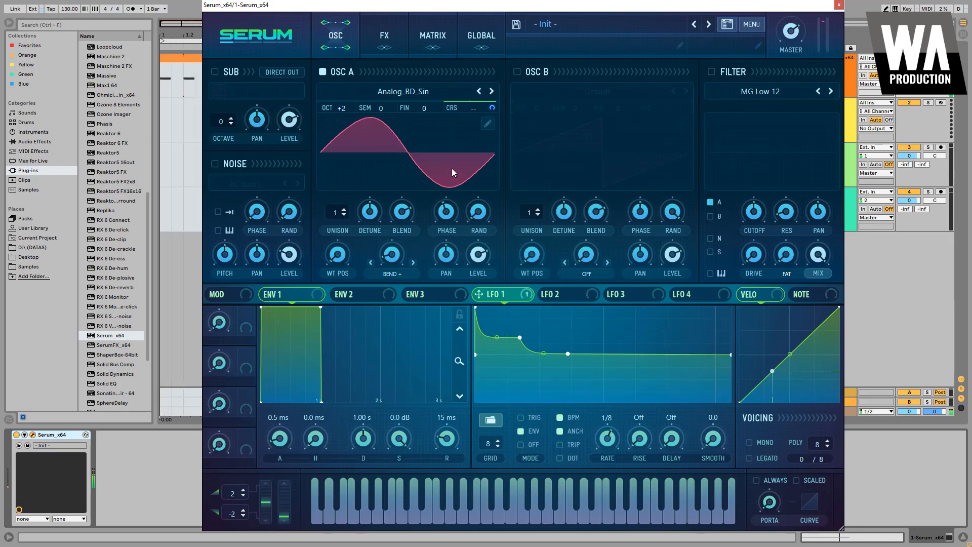
left_click(446, 211)
Enable Serum's compressor effect in multiband mode with a gain of 2.9 dB and raise the bottom band's level in its display
left_click(391, 38)
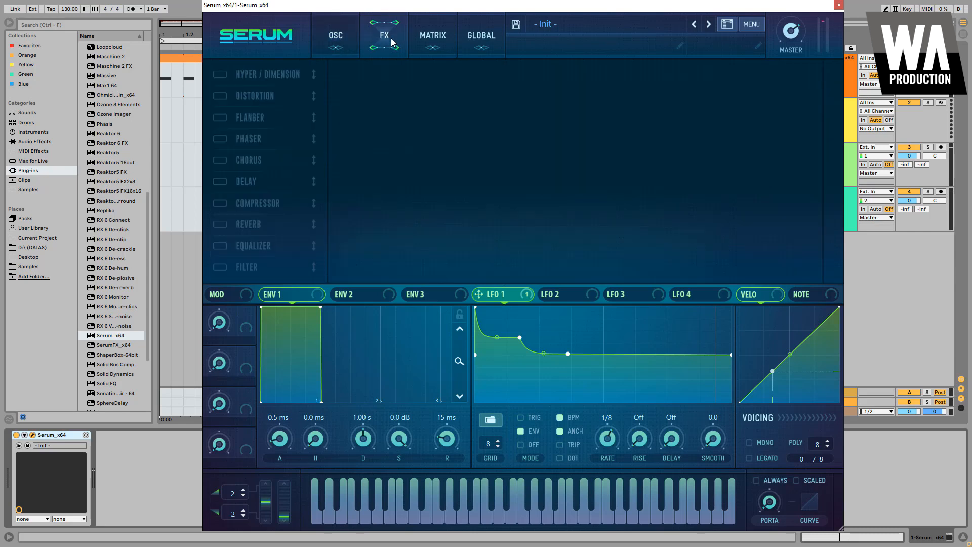
left_click(218, 202)
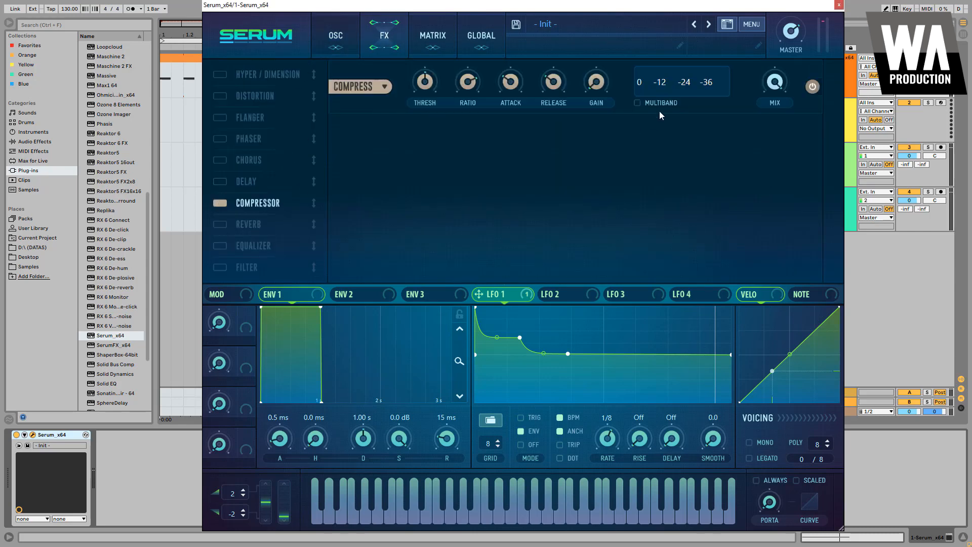
left_click_drag(603, 83, 607, 78)
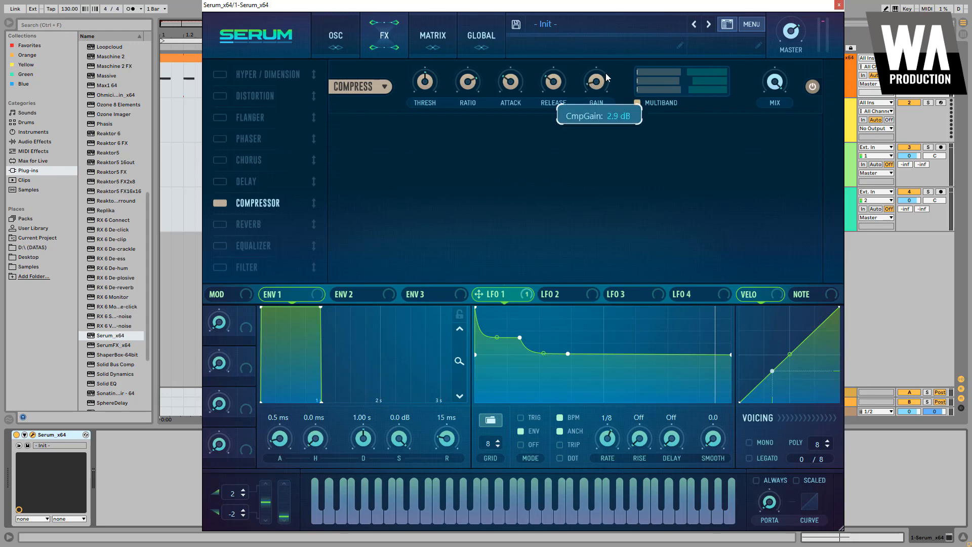
left_click_drag(667, 90, 719, 92)
key("space")
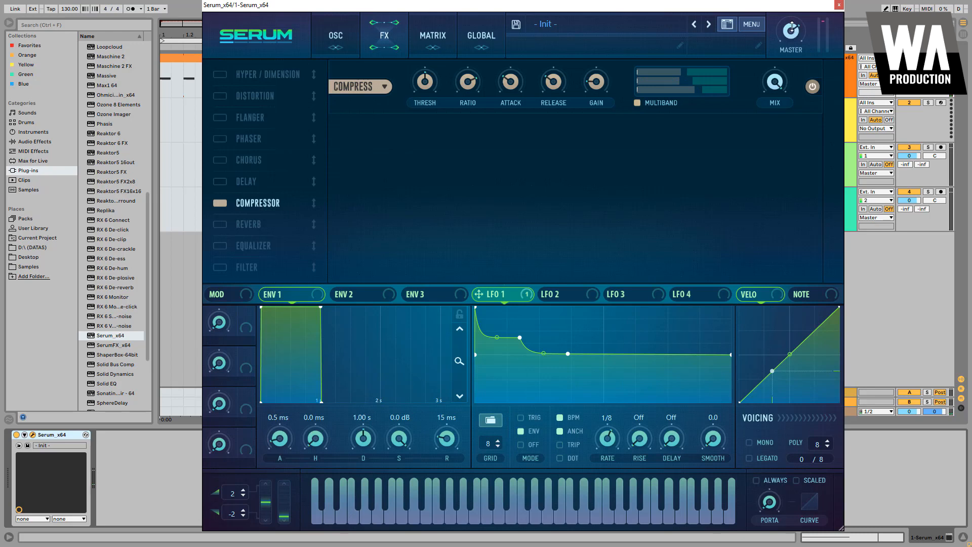
Move the compressor to the start of the effects chain and enable a Tube distortion placed directly after it
left_click_drag(263, 205, 269, 70)
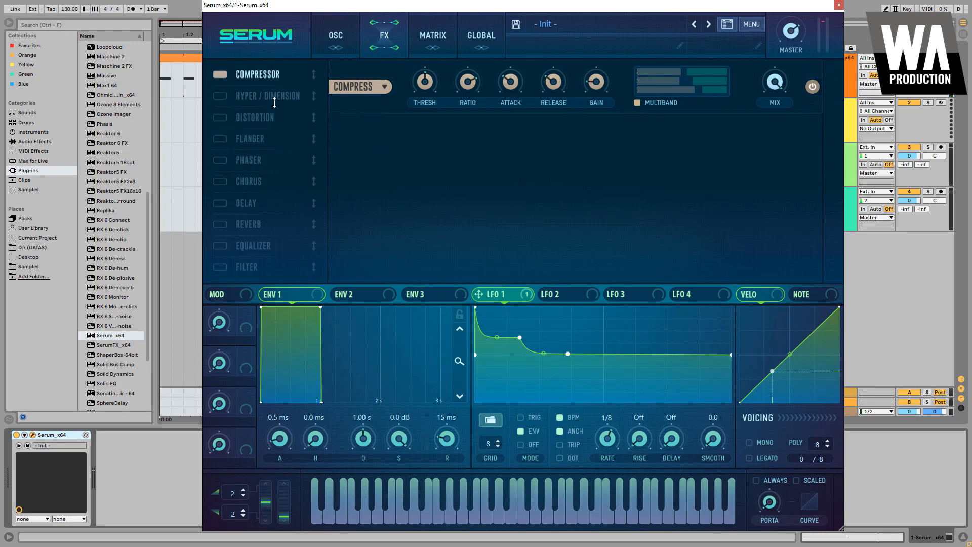
left_click(220, 117)
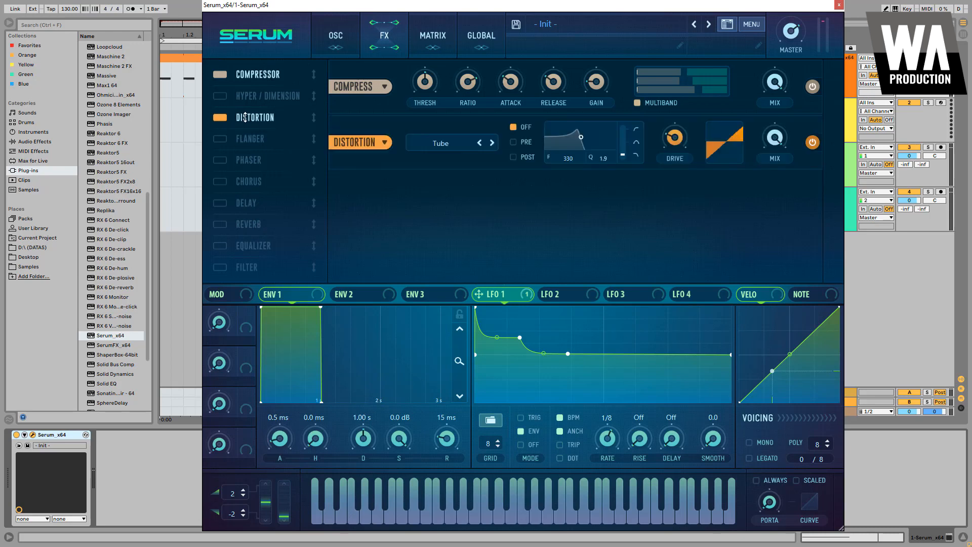
left_click_drag(255, 117, 257, 91)
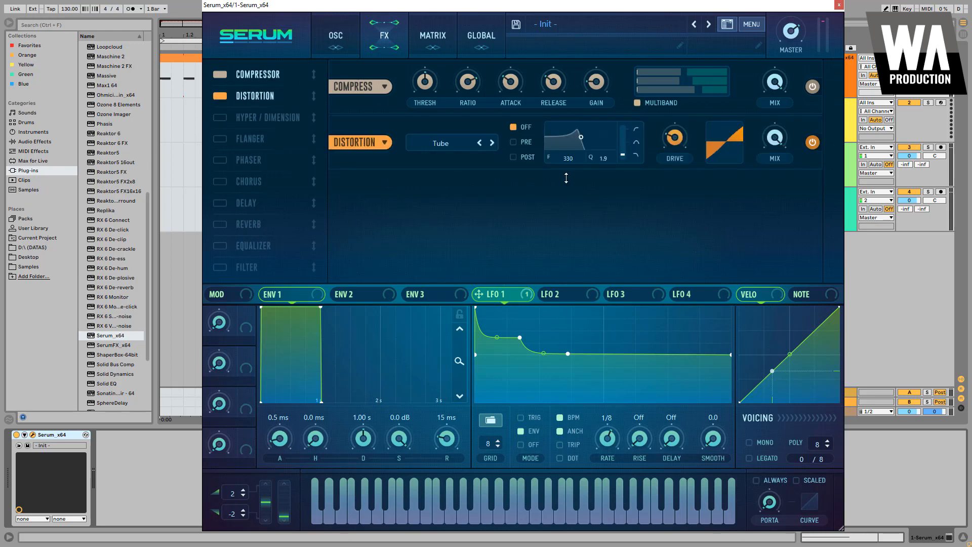
Set the distortion's filter to Post with frequency 948 and Q 0.1, and assign LFO 1 to the drive
left_click(513, 157)
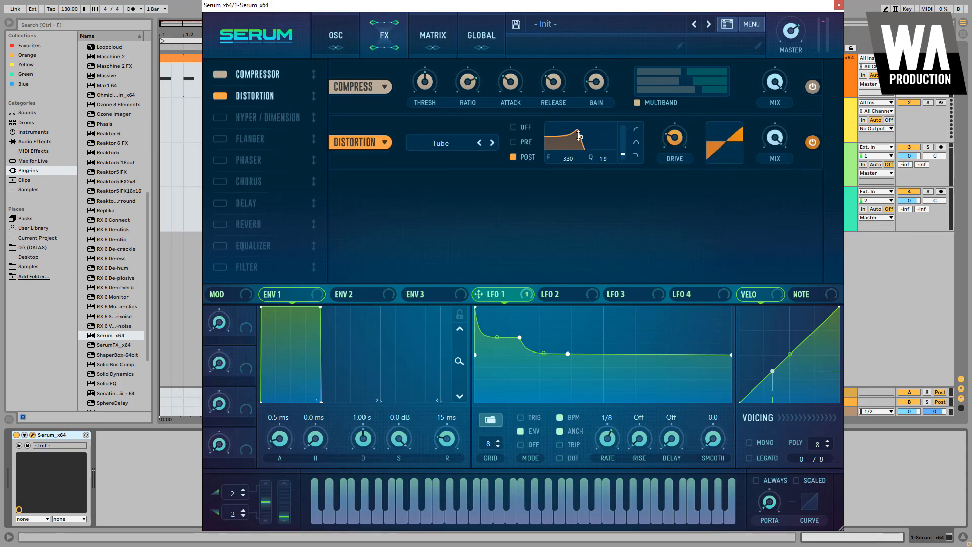
mouse_move(580, 135)
left_mouse_down()
mouse_move(588, 175)
mouse_move(610, 182)
mouse_move(597, 182)
mouse_move(575, 153)
left_mouse_up()
left_click_drag(524, 293, 668, 144)
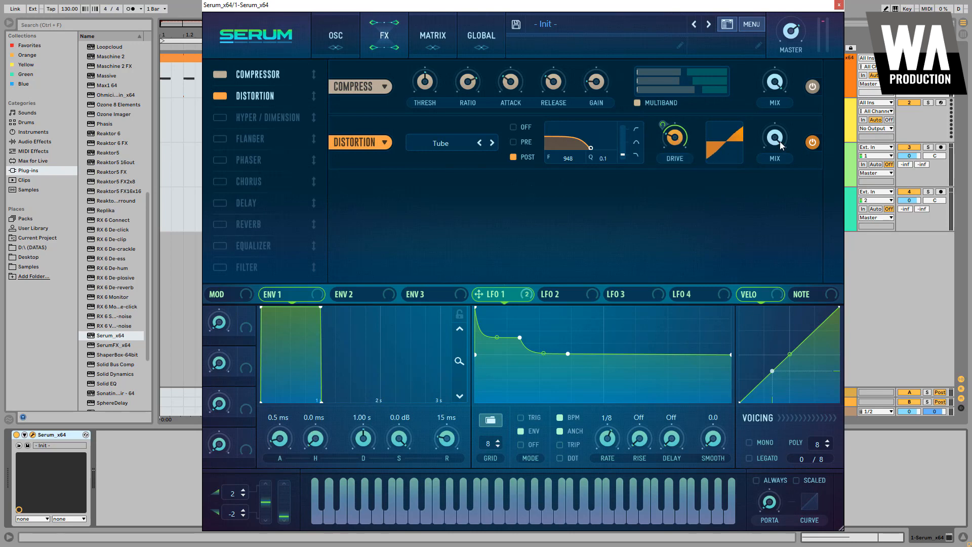
left_click_drag(780, 142, 767, 169)
mouse_move(770, 144)
Assign LFO 1 to the distortion filter's frequency, then set the frequency to 1260 and adjust the modulation depth during playback
left_click_drag(596, 150, 600, 149)
left_click_drag(526, 297, 565, 178)
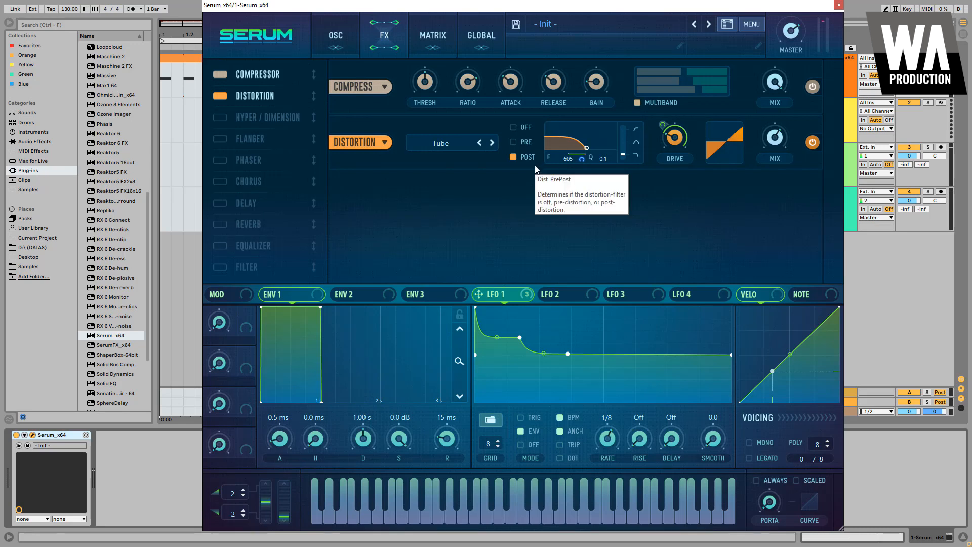
key("space")
left_click_drag(587, 161, 555, 245)
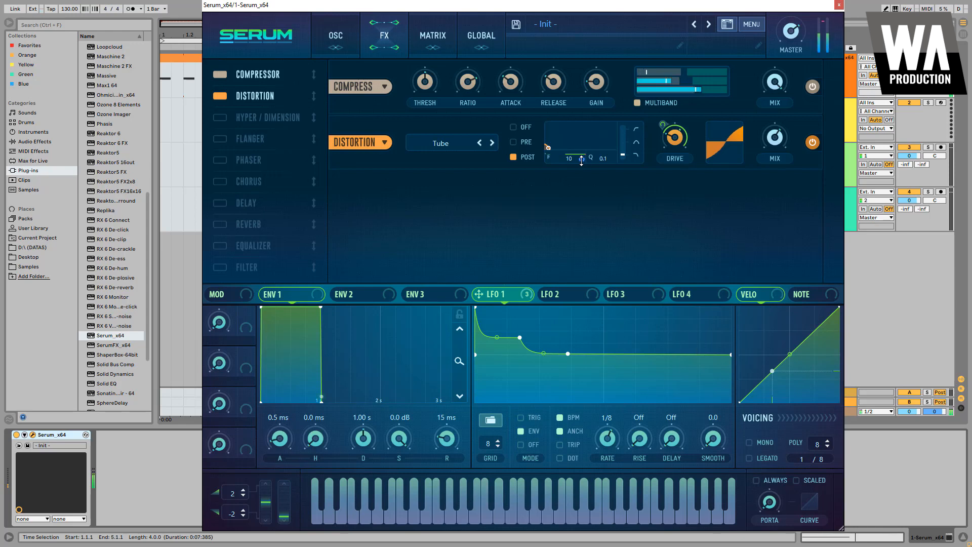
left_click_drag(582, 160, 564, 215)
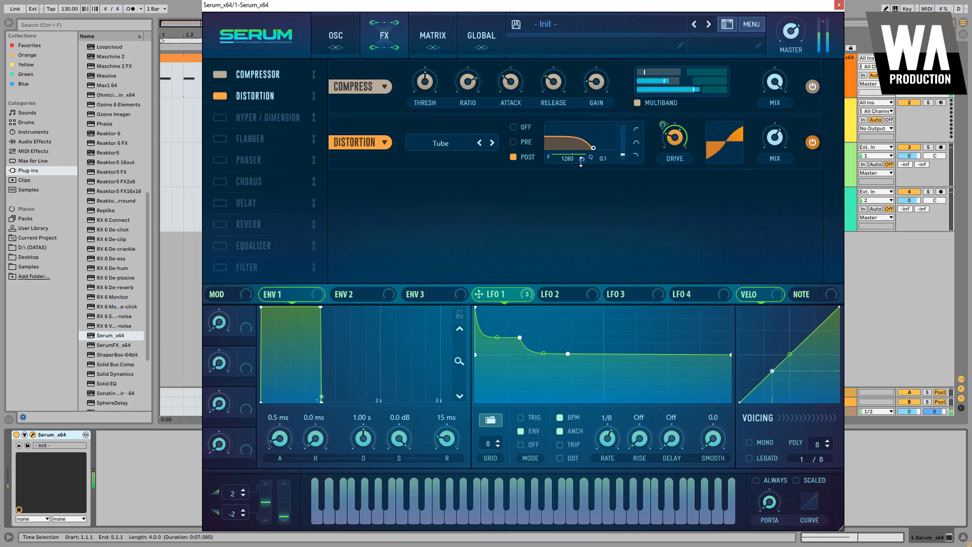
left_click_drag(582, 158, 580, 166)
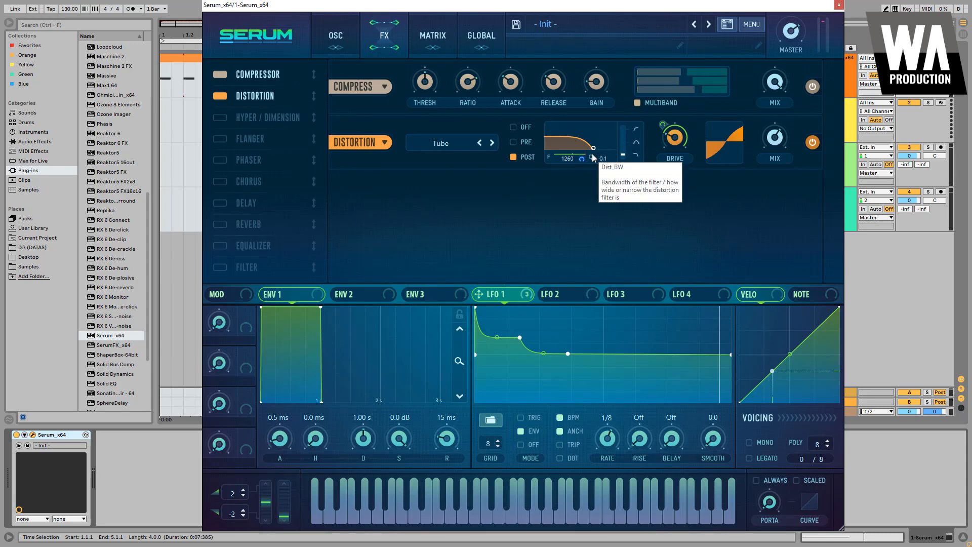
Enable the MG Low 6 filter effect directly after the distortion and modulate its cutoff with LFO 1
left_click(244, 264)
left_click_drag(242, 265, 272, 112)
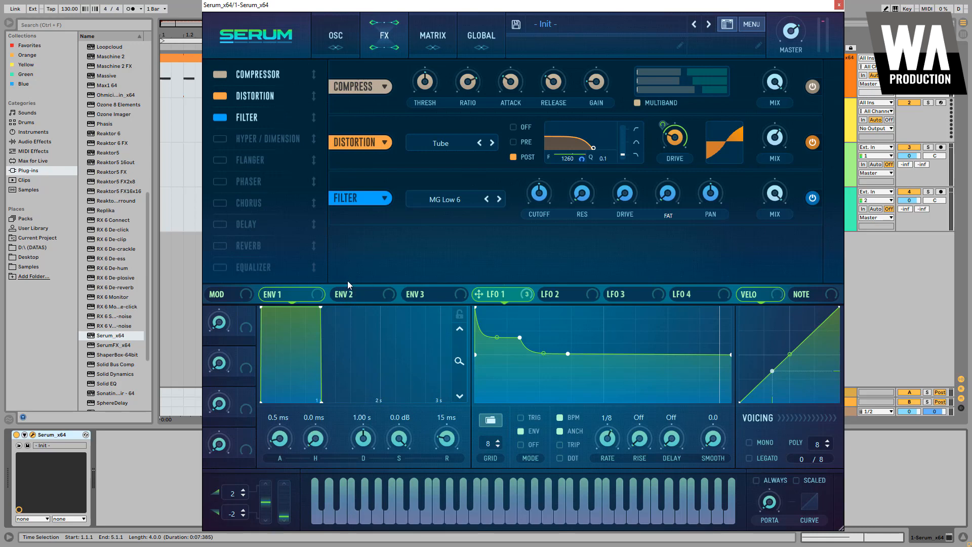
left_click(572, 296)
left_click(499, 294)
left_click_drag(540, 199, 531, 176)
key("space")
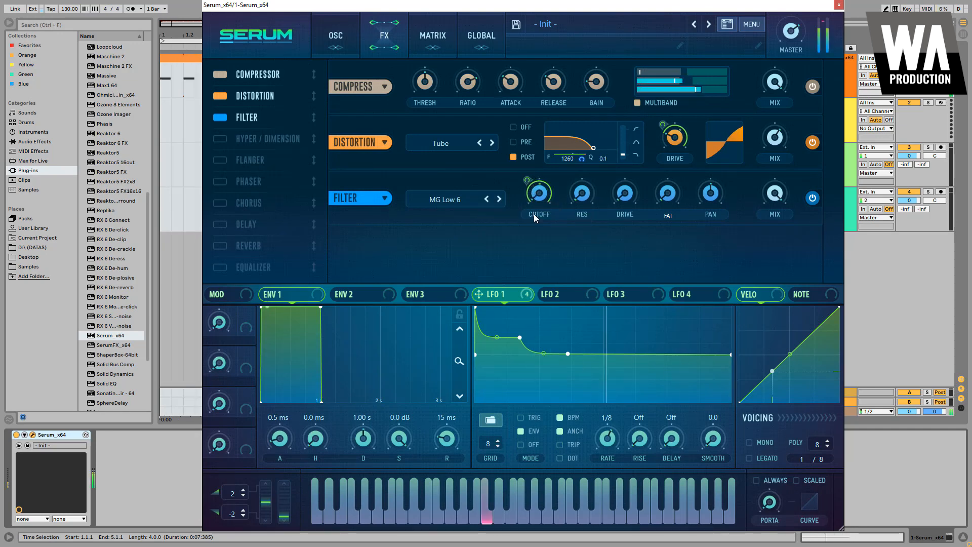
mouse_move(532, 180)
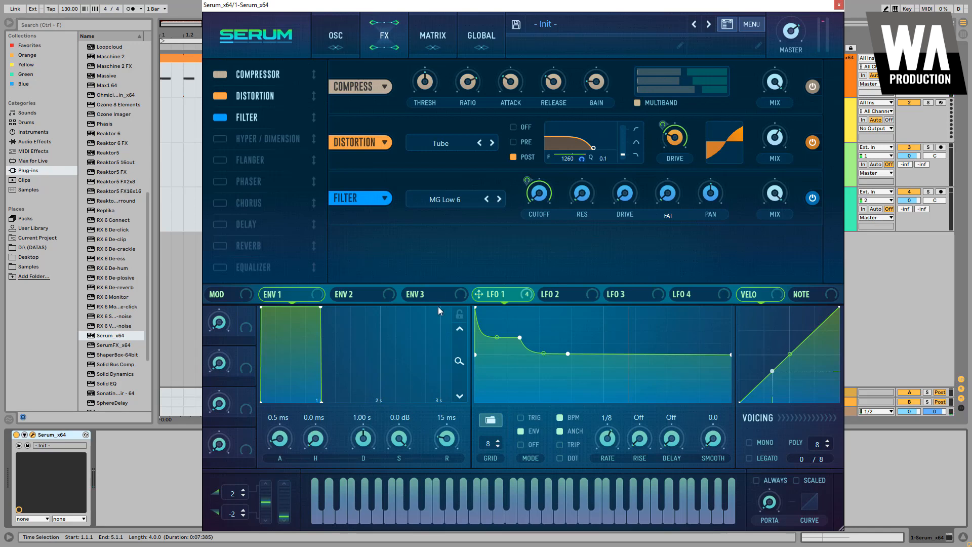
Shape envelope 1 into a short decay of 248 ms with sustain at -oo dB and a 63 ms release
left_click_drag(321, 308, 262, 442)
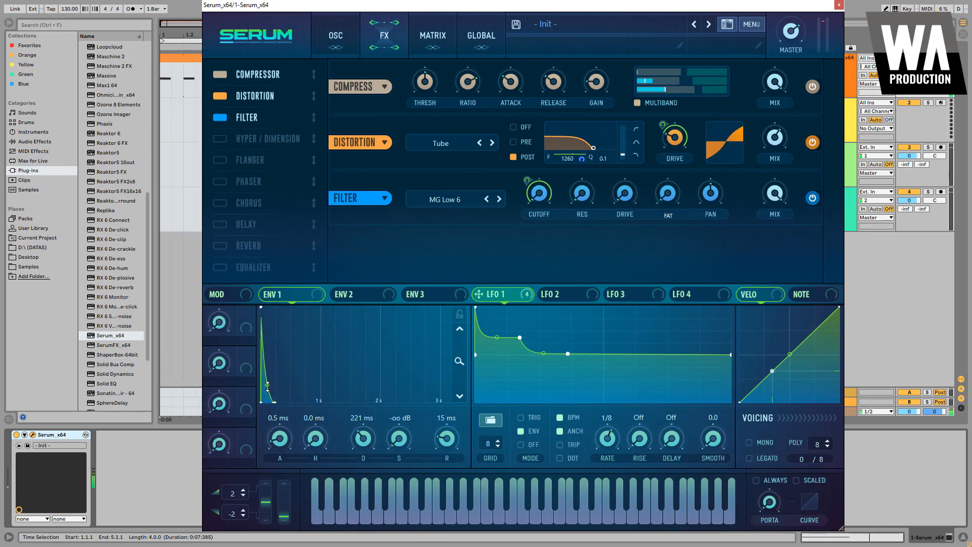
left_click_drag(272, 400, 358, 435)
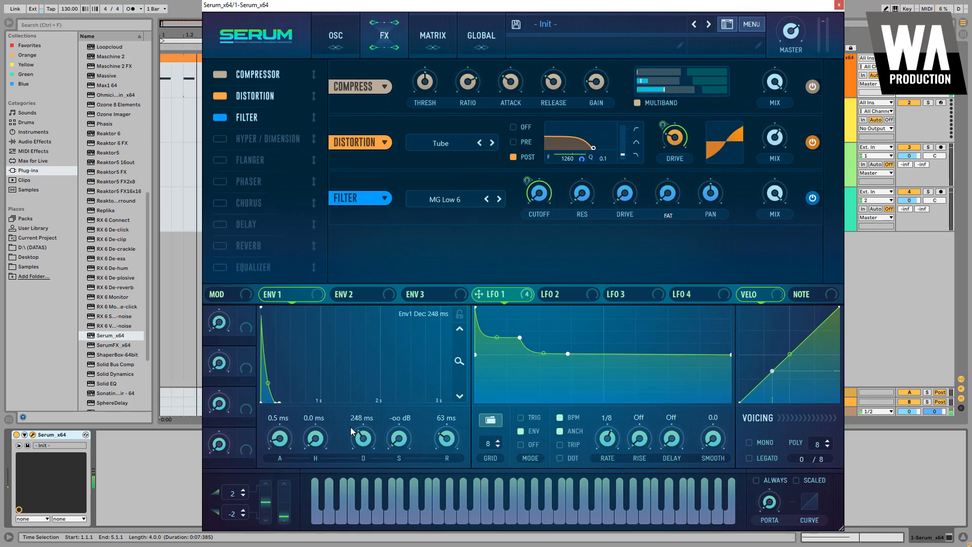
Enable the equalizer directly after the filter and turn its low band into a peak band with a slight gain cut
left_click(220, 267)
left_click_drag(249, 267, 249, 138)
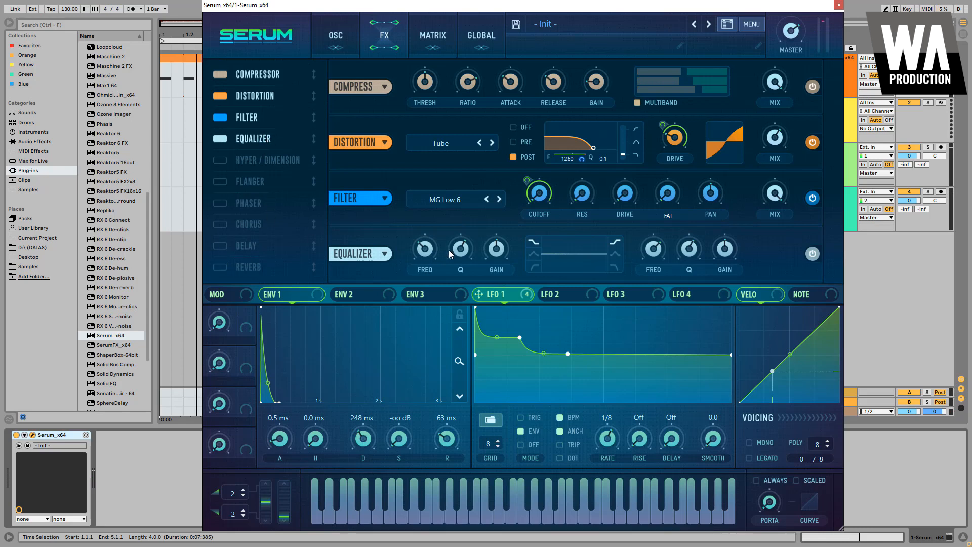
mouse_move(433, 247)
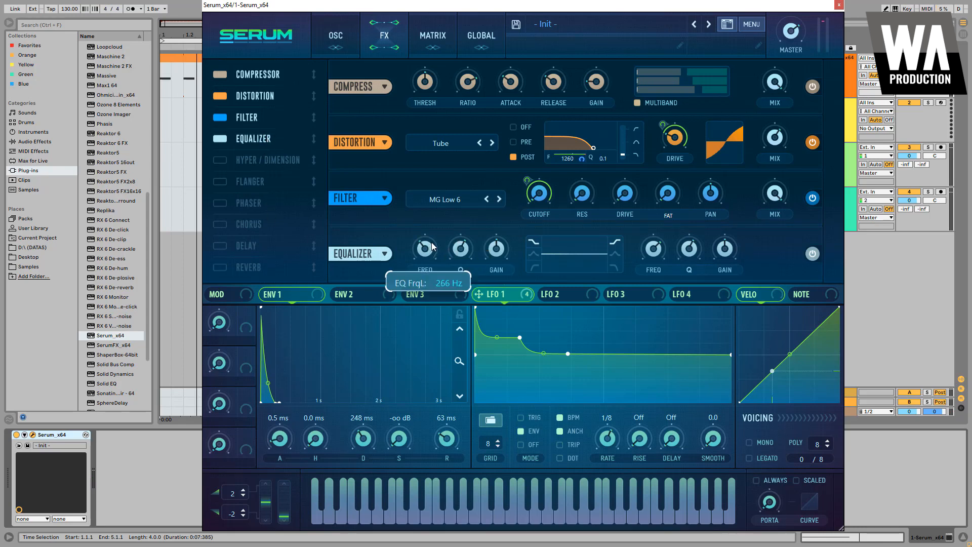
left_click_drag(430, 247, 429, 249)
left_click(534, 254)
left_click_drag(494, 252, 465, 247)
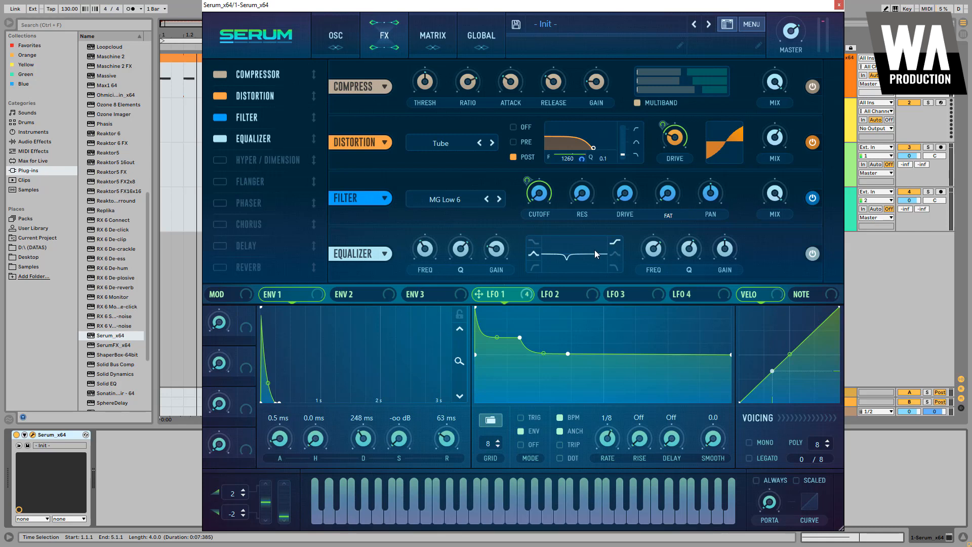
Deepen the equalizer's low-band cut and tune its frequency to 309 Hz while the loop plays
key("space")
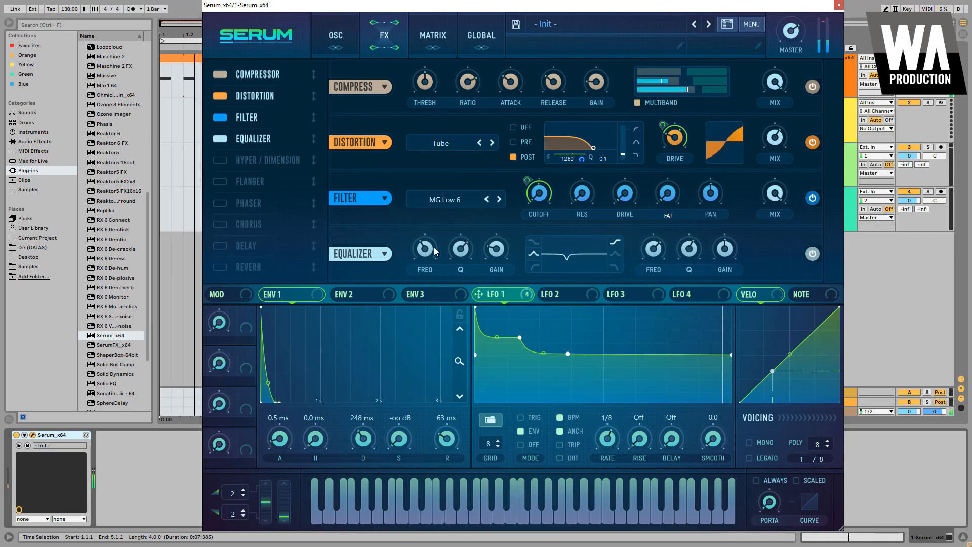
left_click_drag(494, 255, 495, 268)
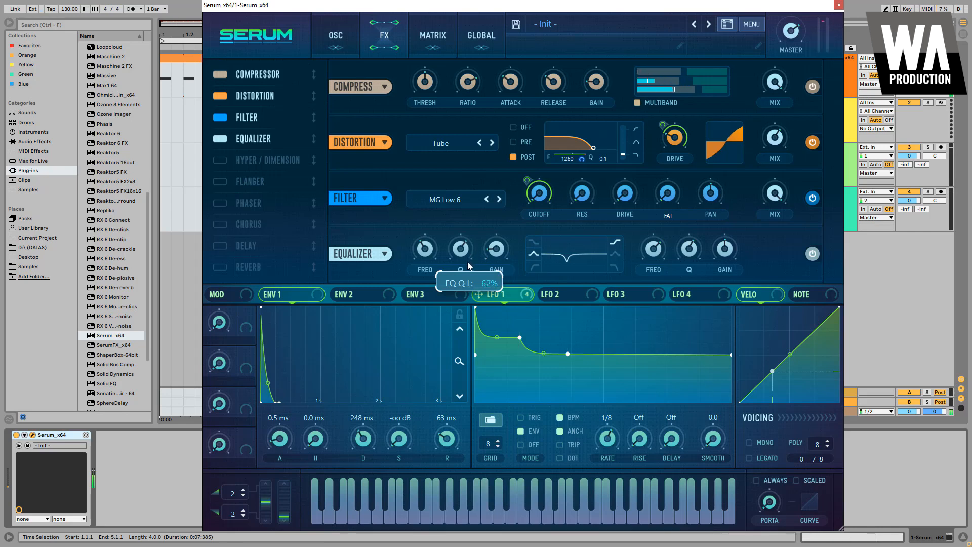
left_click_drag(427, 252, 424, 256)
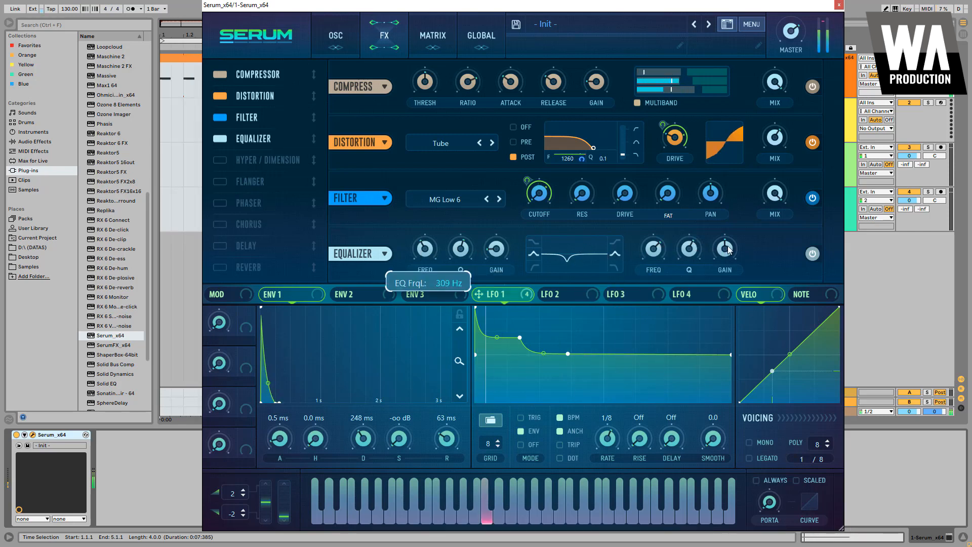
Turn the equalizer's high band into a cut of -18.7 dB around 11265 Hz, then close the Serum window
left_click_drag(727, 253, 730, 276)
left_click_drag(653, 248, 663, 221)
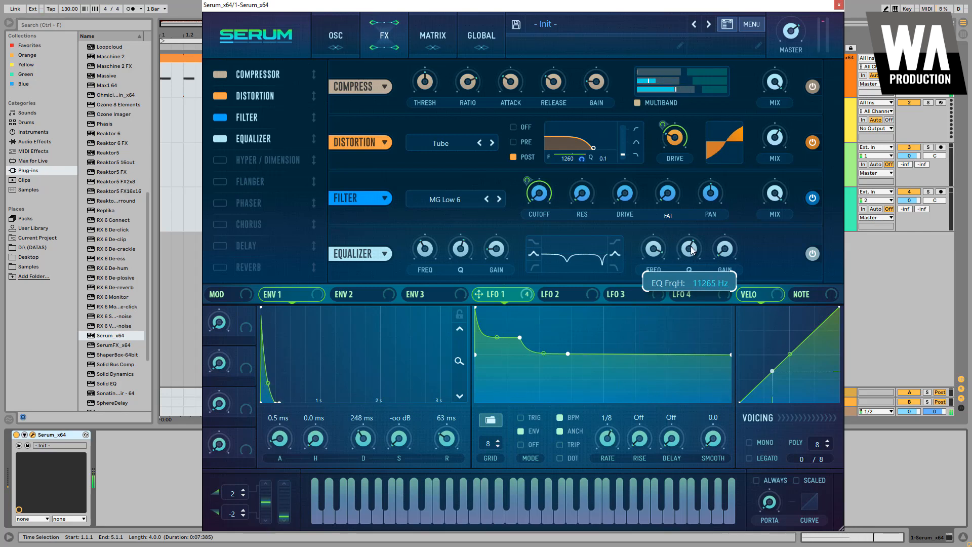
left_click_drag(652, 262, 655, 254)
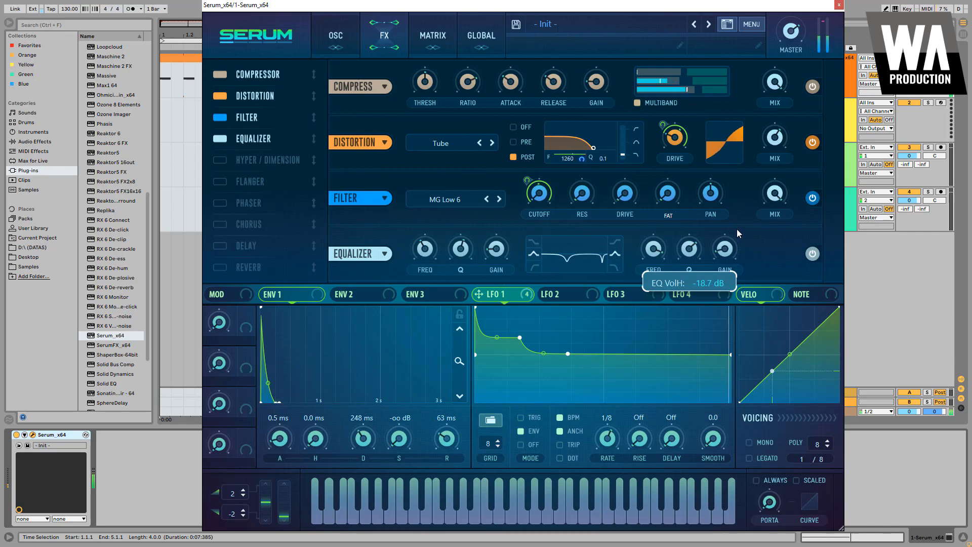
left_click(812, 254)
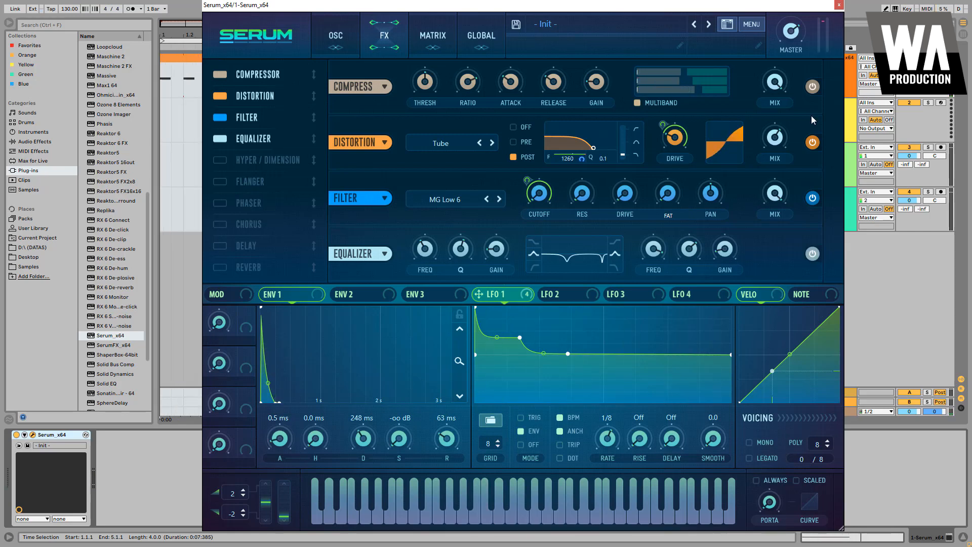
left_click(839, 5)
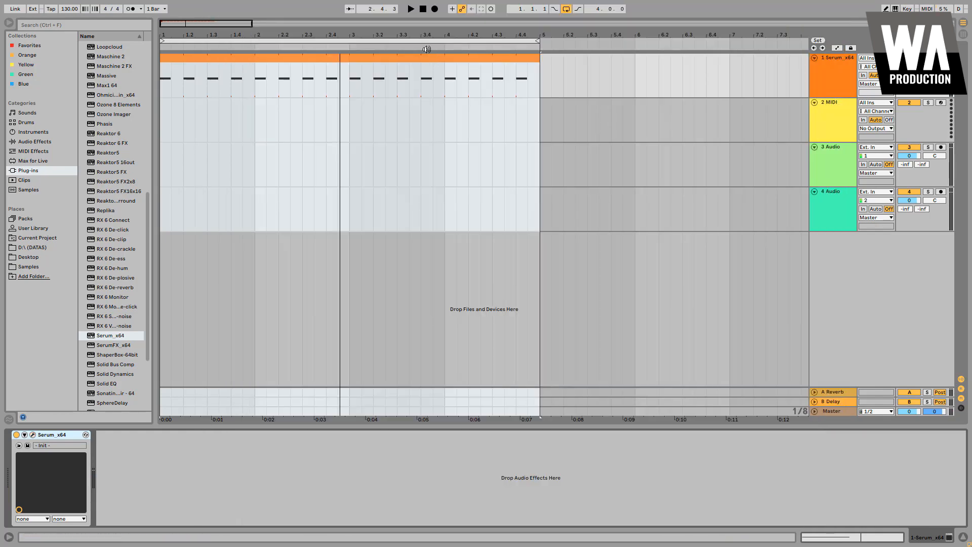
Rename the Serum track as Kick
left_click_drag(346, 35, 403, 41)
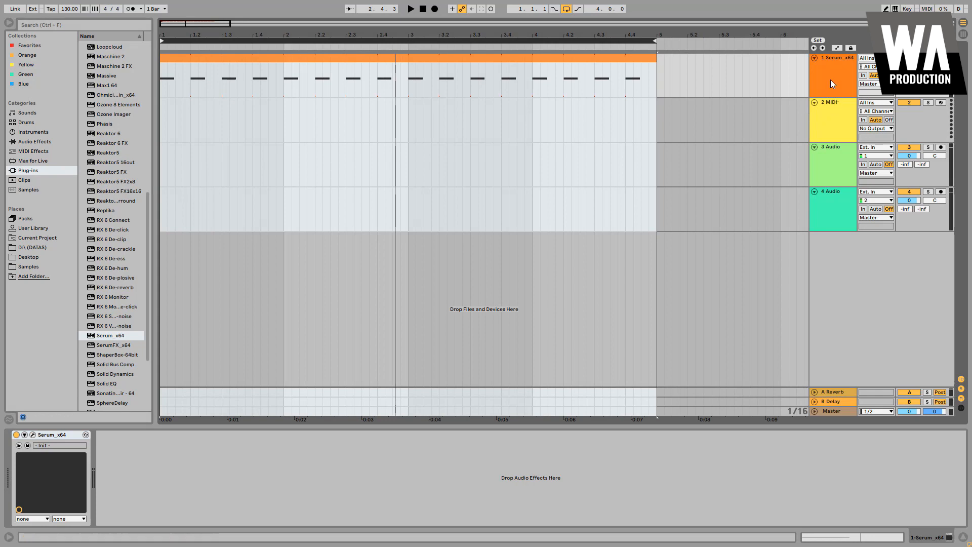
key("ctrl+r")
type("Kick")
key("Return")
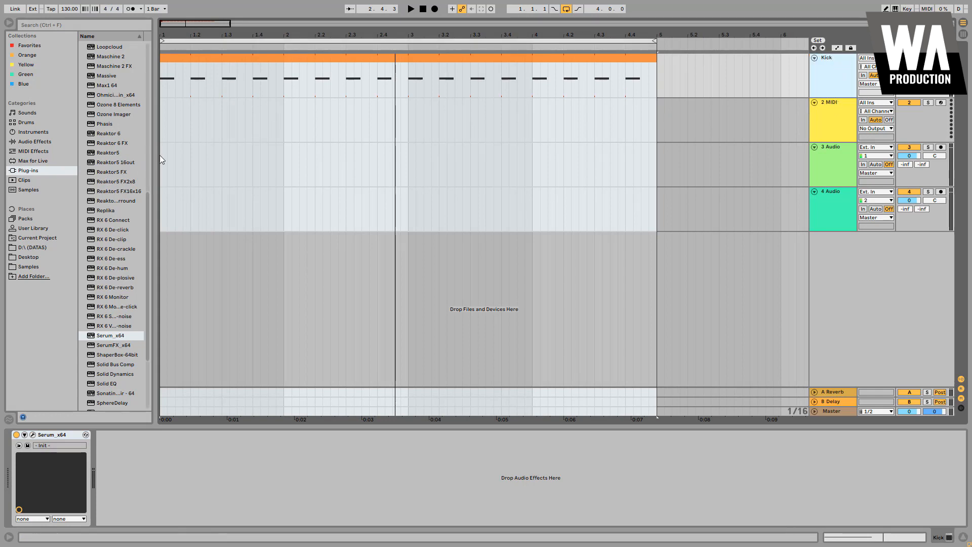
Add Drum Buss after Serum on the Kick track with 0% drive, 20.0 kHz damping and transients at 0.37
left_click_drag(155, 155, 223, 155)
left_click(57, 141)
scroll(115, 135, "up", 2)
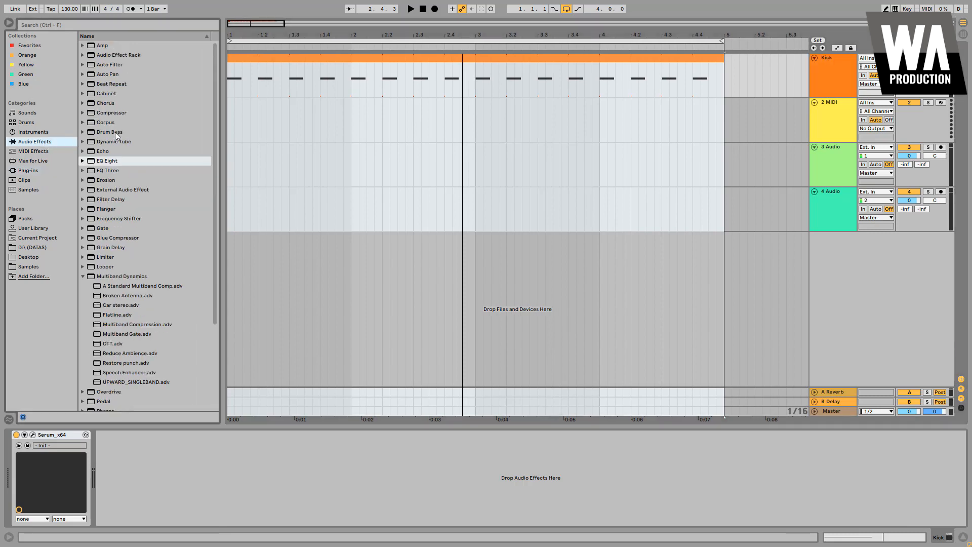
left_click_drag(112, 134, 180, 477)
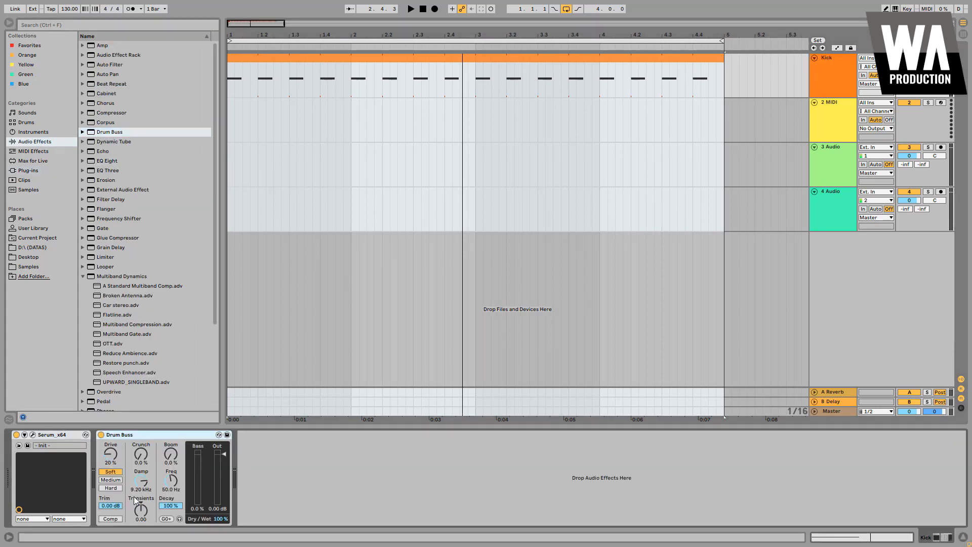
left_click_drag(111, 454, 110, 481)
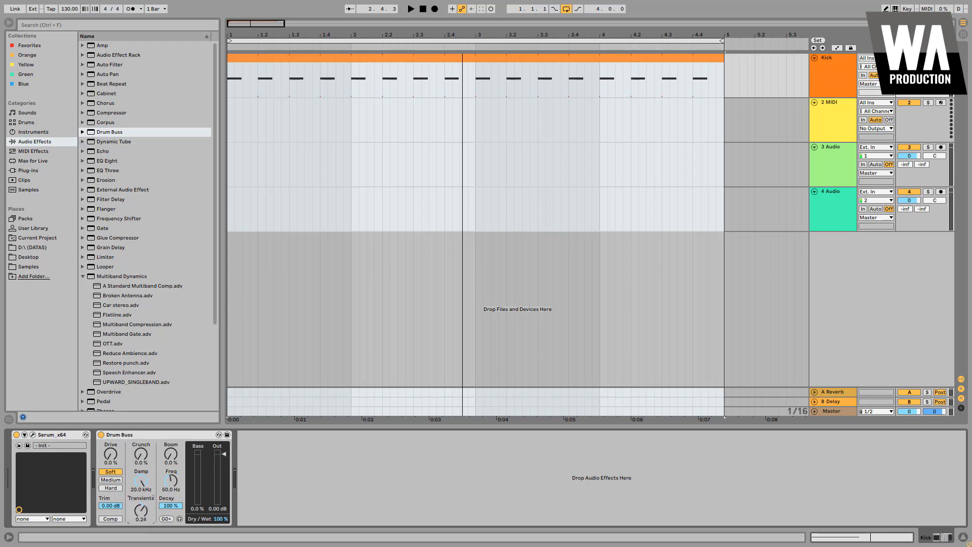
key("space")
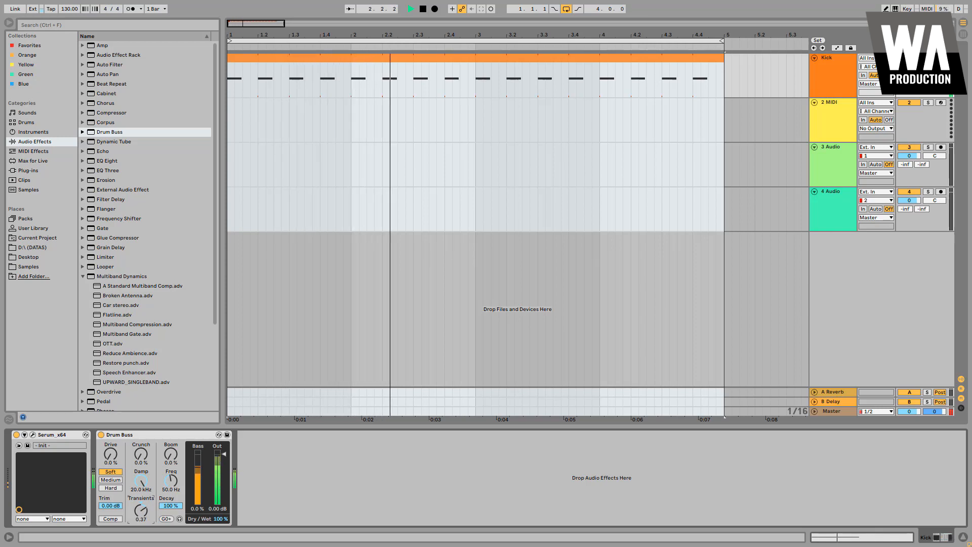
mouse_move(221, 519)
left_mouse_down()
mouse_move(221, 546)
mouse_move(221, 519)
left_mouse_up()
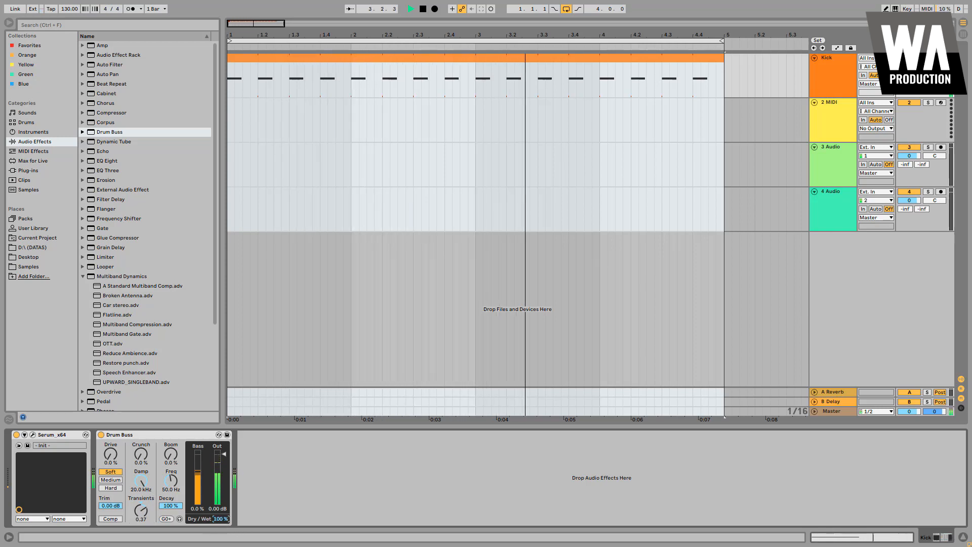
Add EQ Eight after Drum Buss and cut band 3 by 10.3 dB at 3.16 kHz and band 2 by 10 dB at 198 Hz
left_click_drag(112, 161, 403, 494)
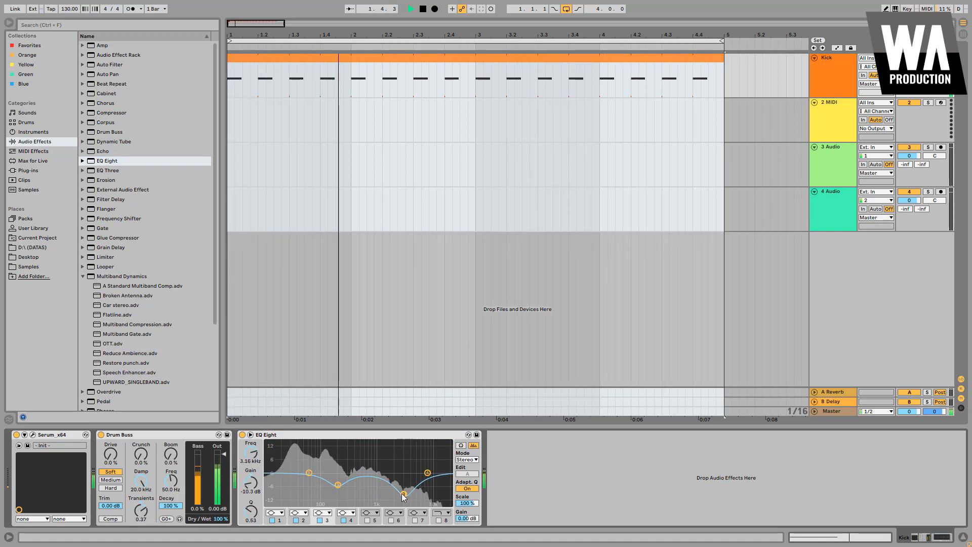
mouse_move(338, 484)
left_mouse_down()
mouse_move(341, 503)
mouse_move(334, 496)
left_mouse_up()
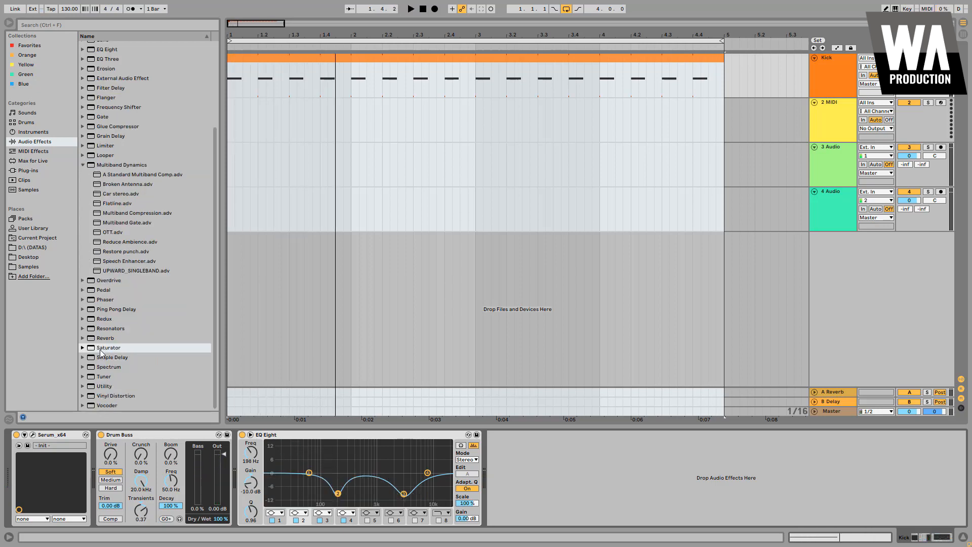
Add Saturator after EQ Eight with Soft Clip on and 3.43 dB drive, and audition the kick
left_click_drag(108, 350, 574, 470)
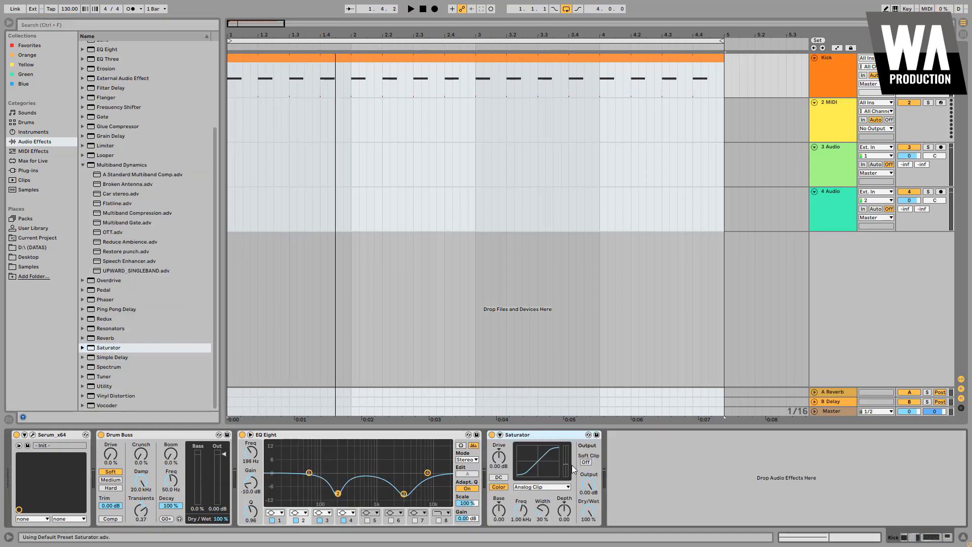
left_click(585, 463)
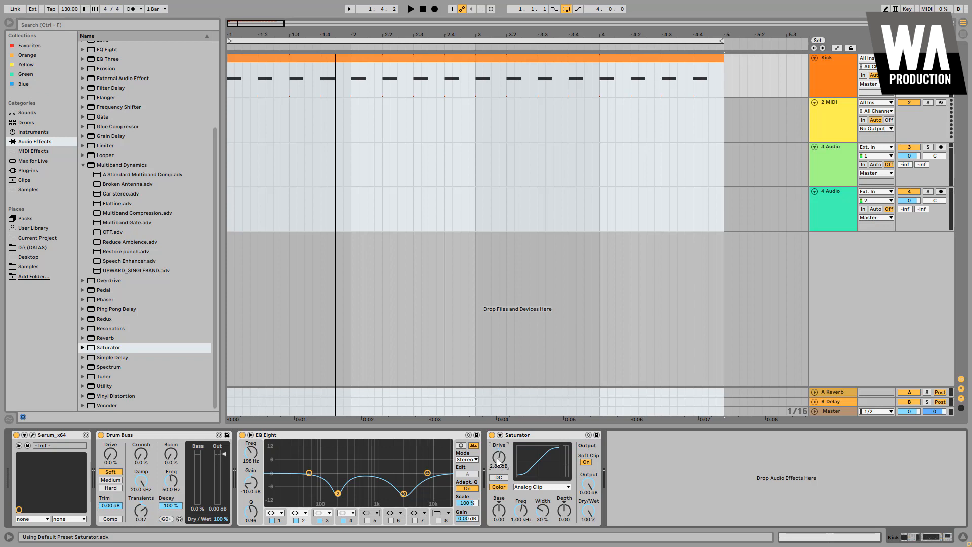
left_click_drag(498, 462, 498, 459)
key("space")
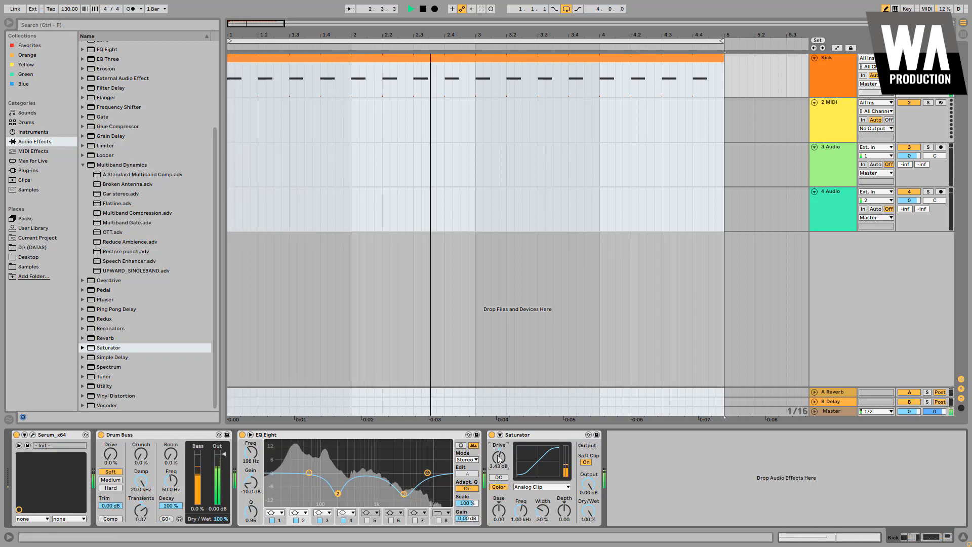
key("space")
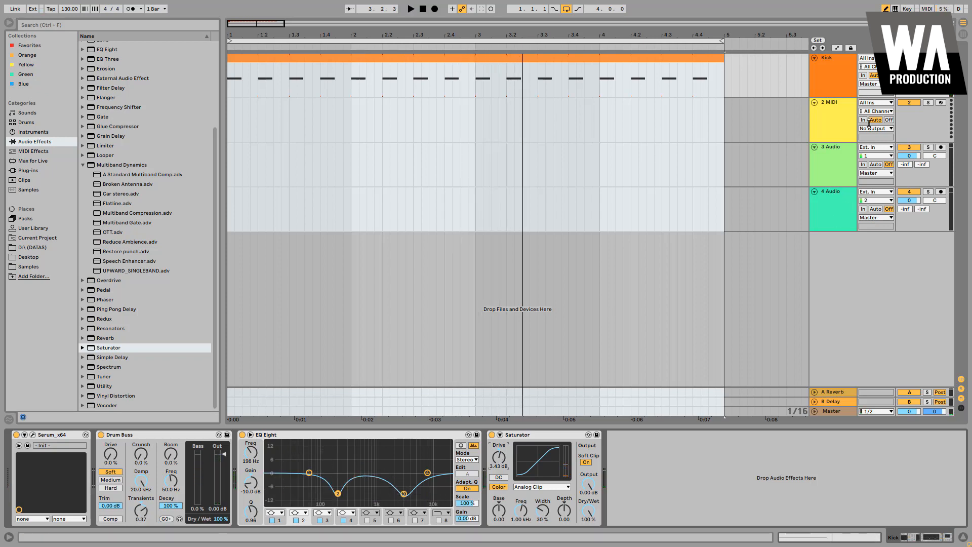
left_click_drag(631, 47, 632, 32)
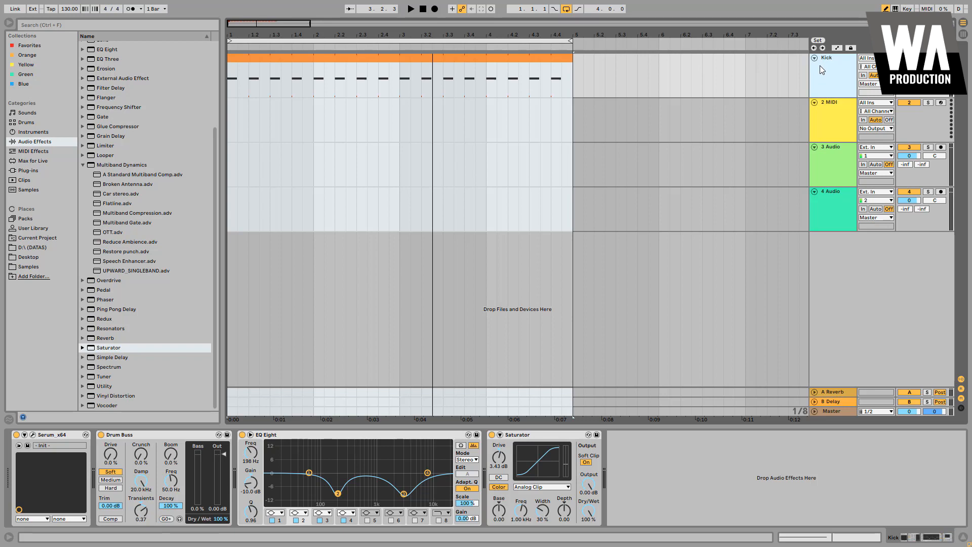
left_click(33, 435)
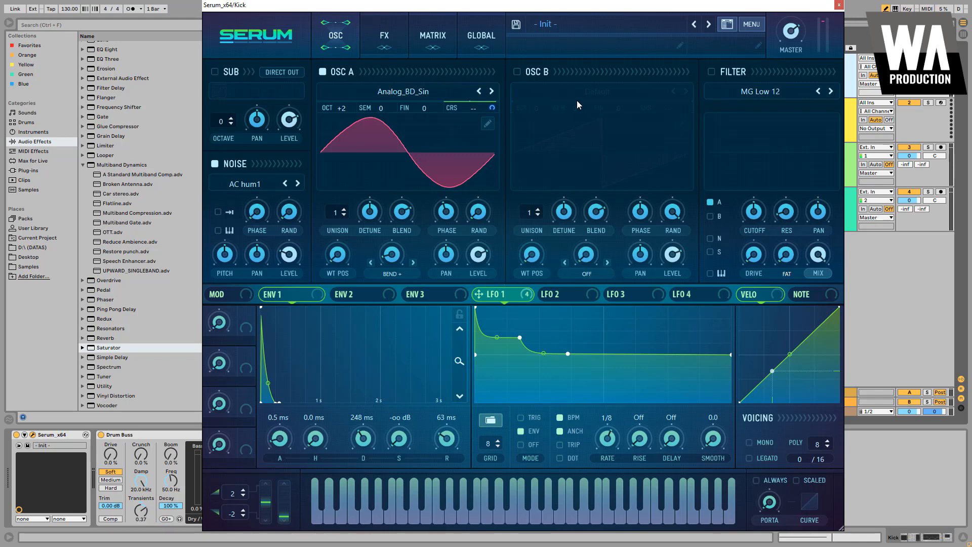
left_click(839, 5)
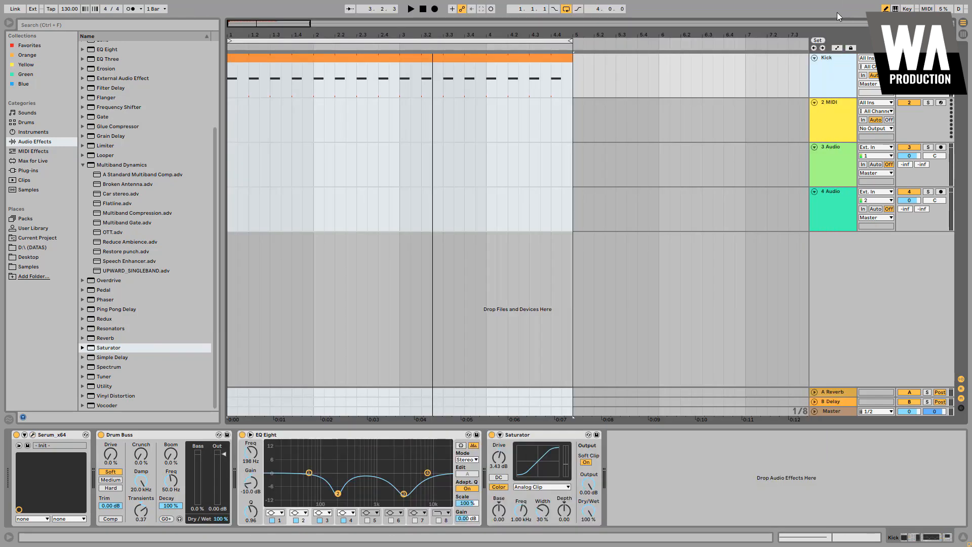